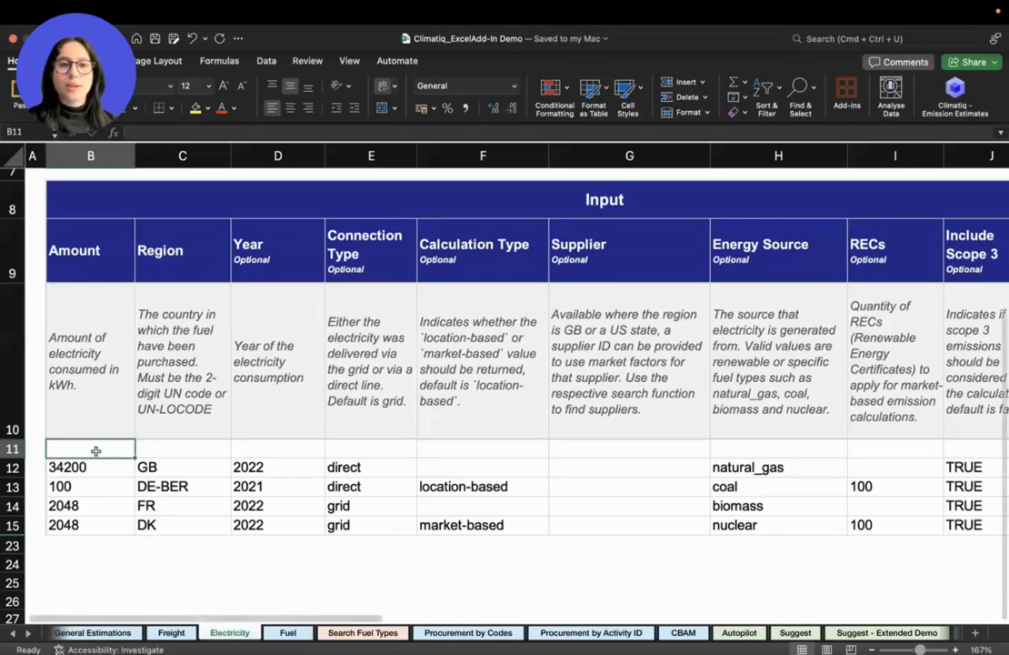
Fill in row 11 of the electricity table with an amount of 13000 and the region ZA
text(13000)
key(Tab)
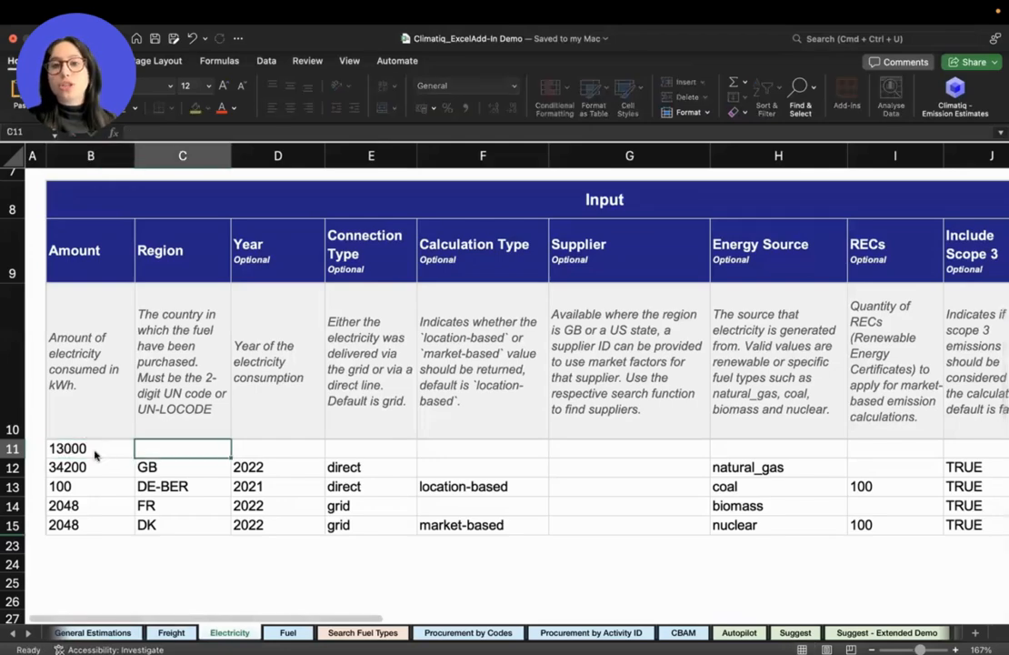
text(za)
key(BackSpace)
text(Z)
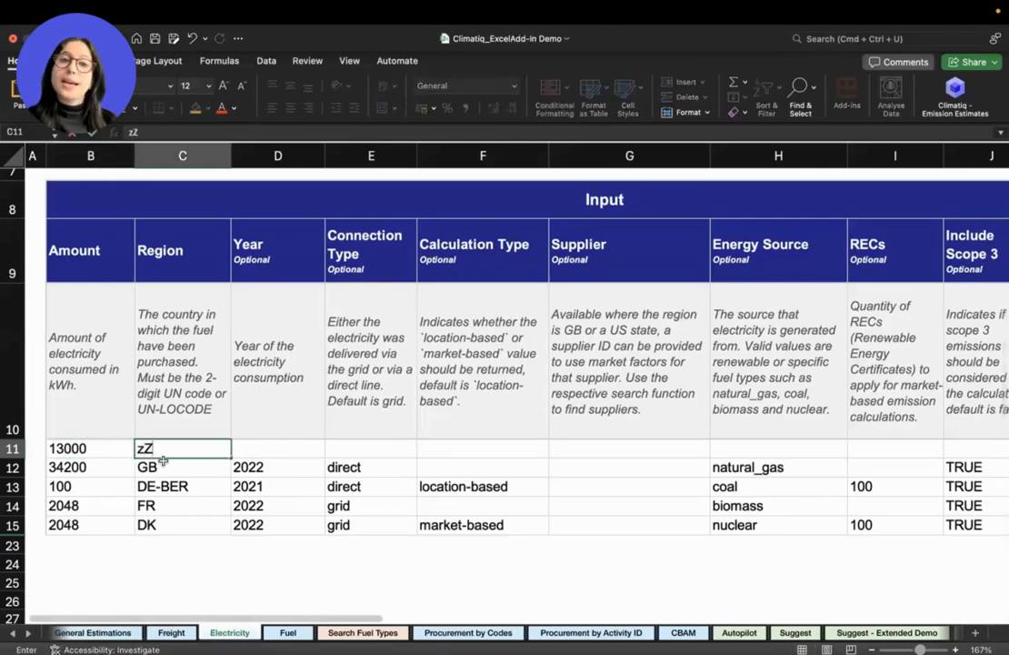
key(BackSpace)
key(BackSpace)
text(ZA)
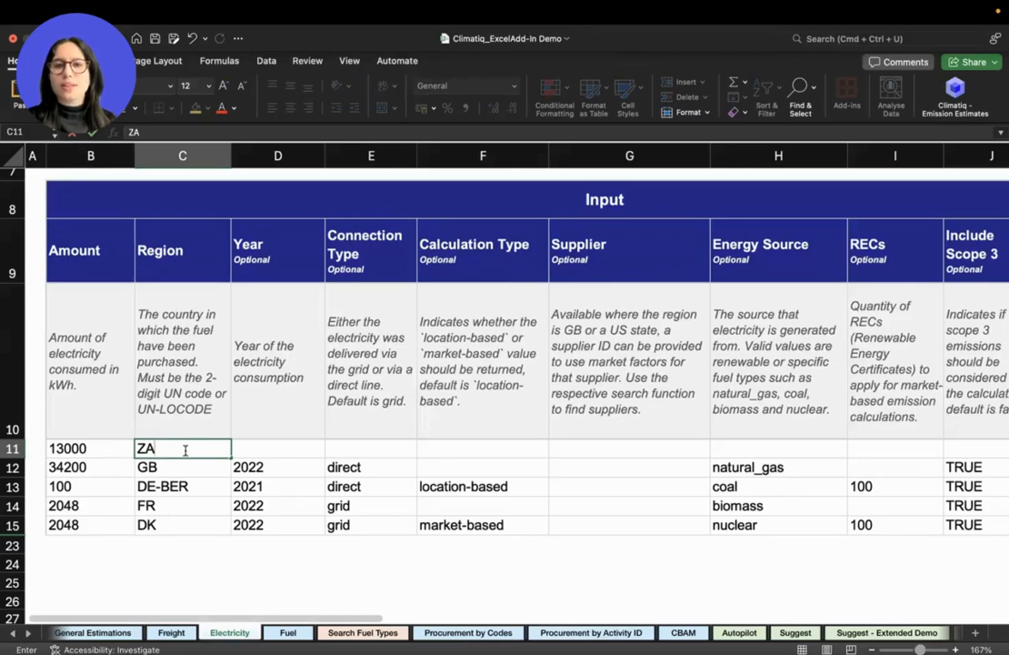
key(Tab)
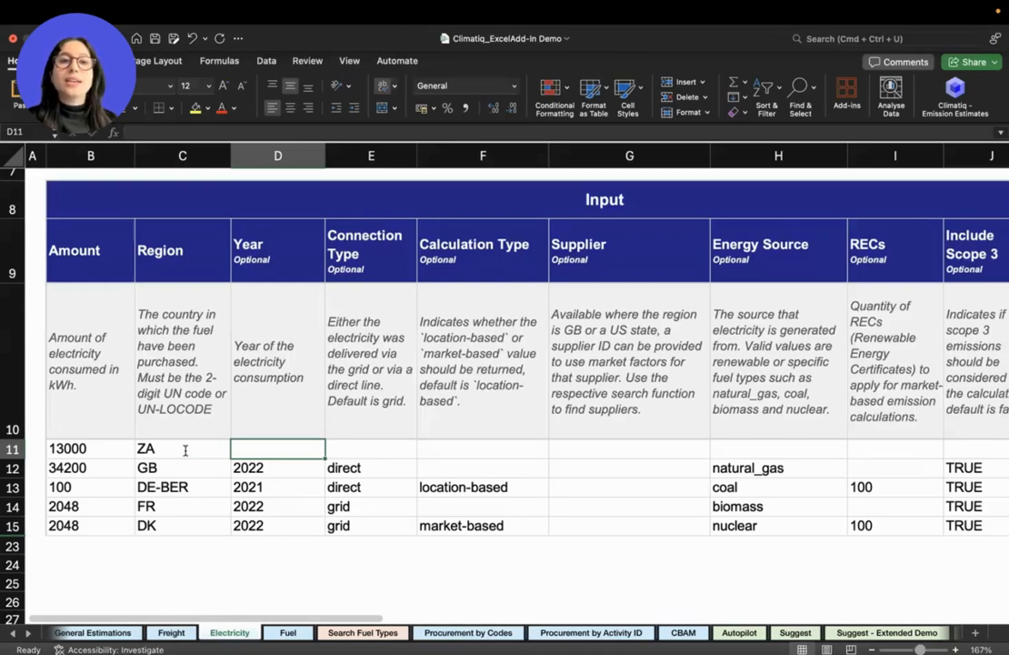
Set row 11's year to 2024, connection type to grid and calculation type to location-based
text(2024)
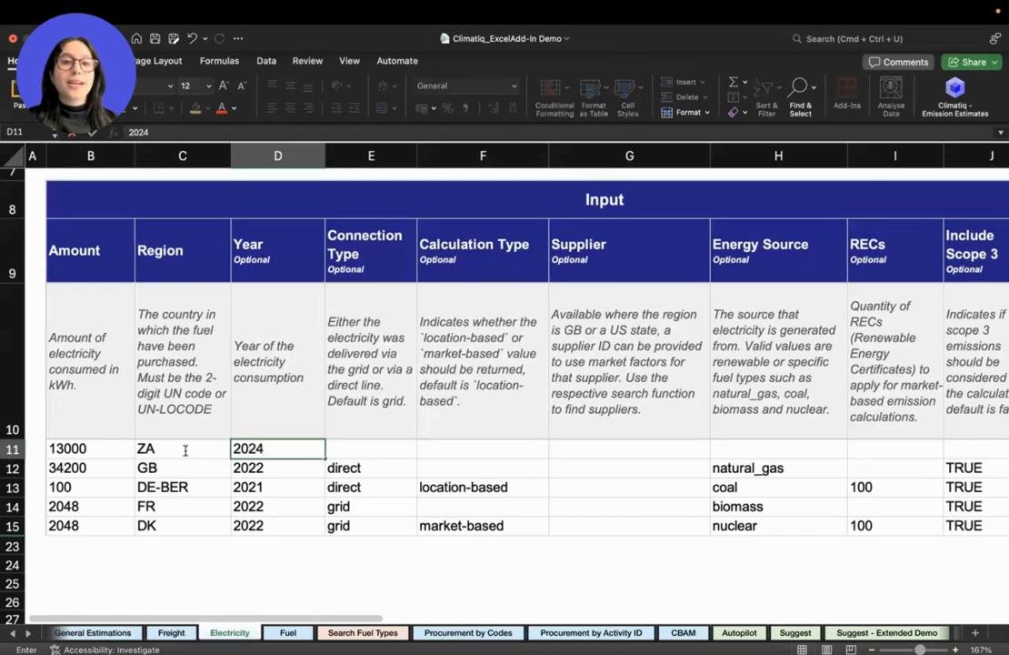
key(Tab)
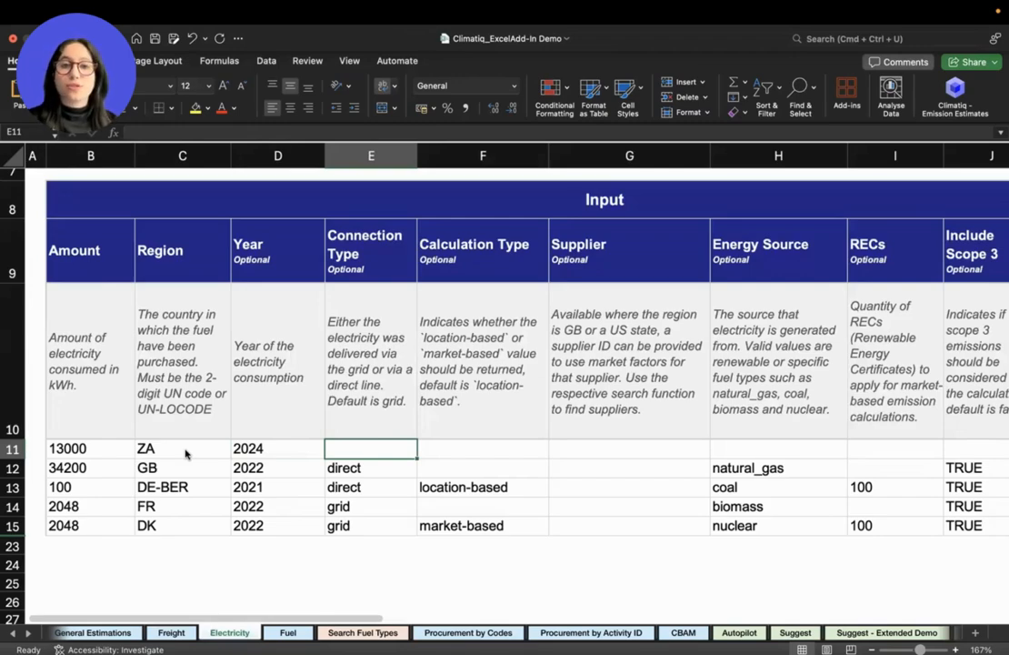
text(grid)
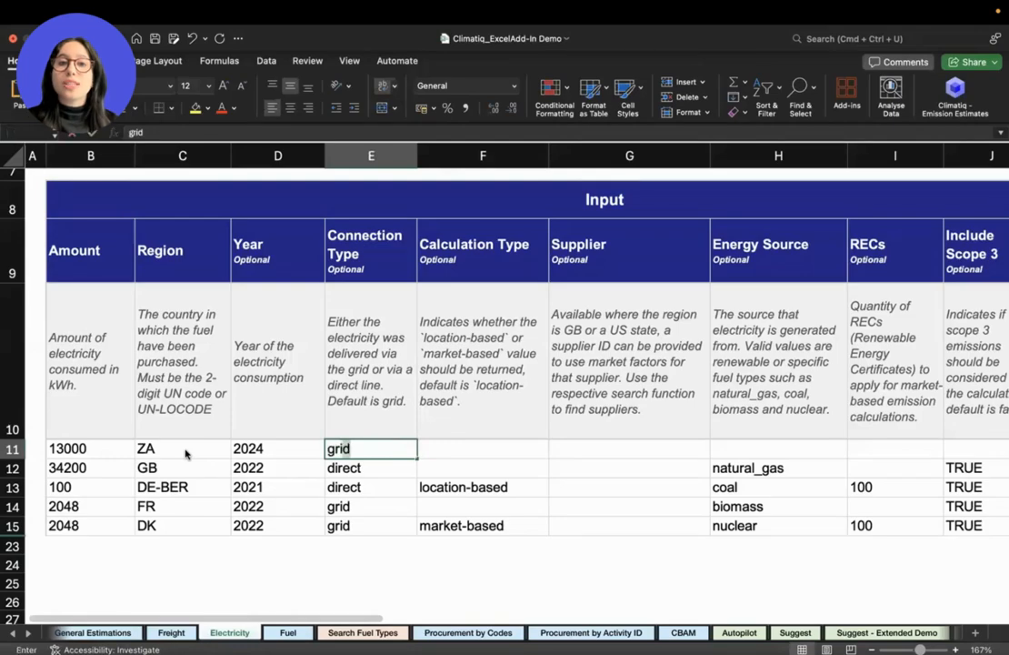
key(Tab)
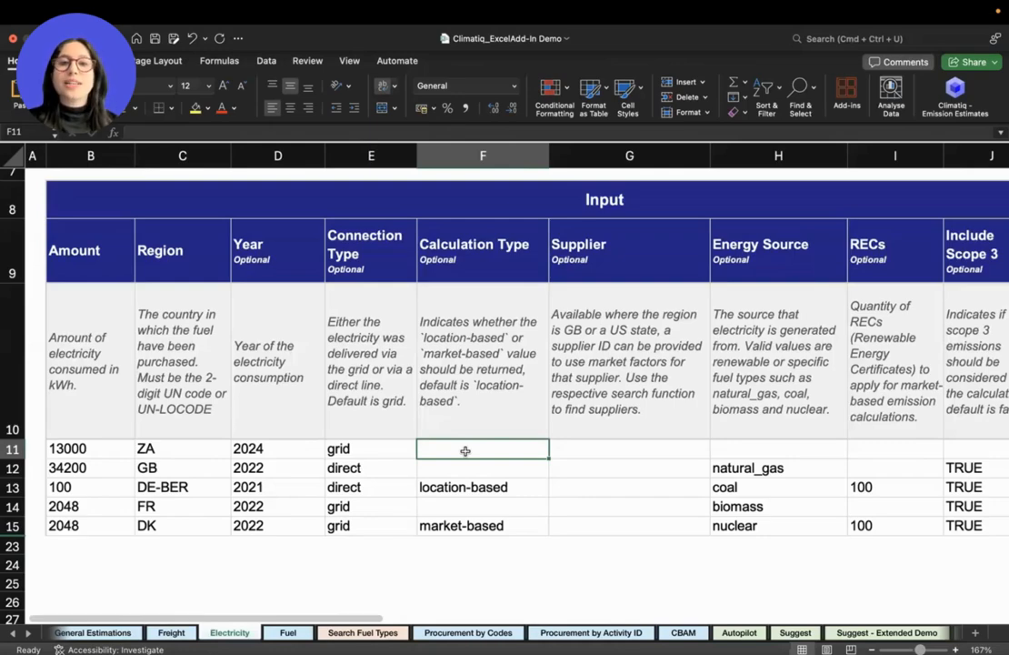
text(location-based)
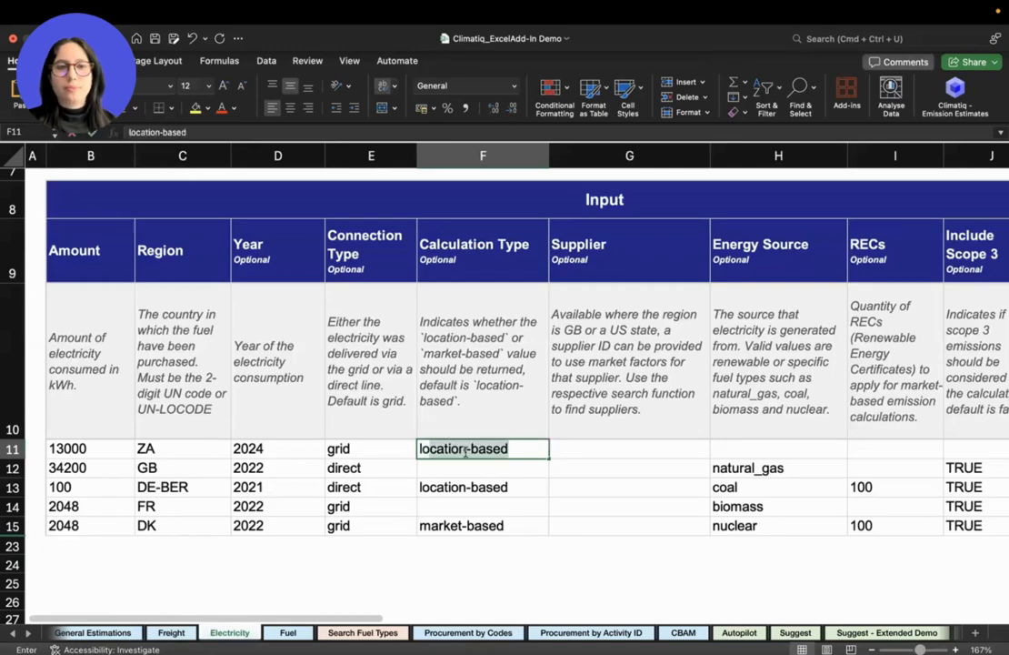
click(612, 448)
Leave row 11's supplier blank and enter coal as its energy source
scroll(612, 443, right, 1)
scroll(612, 443, right, 2)
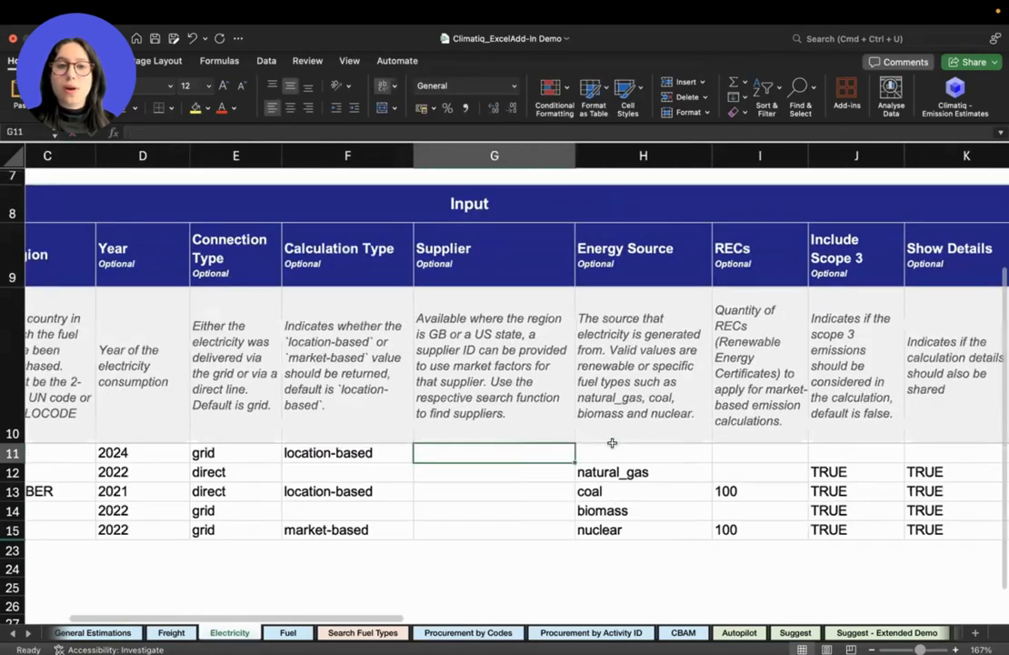
scroll(427, 341, up, 1)
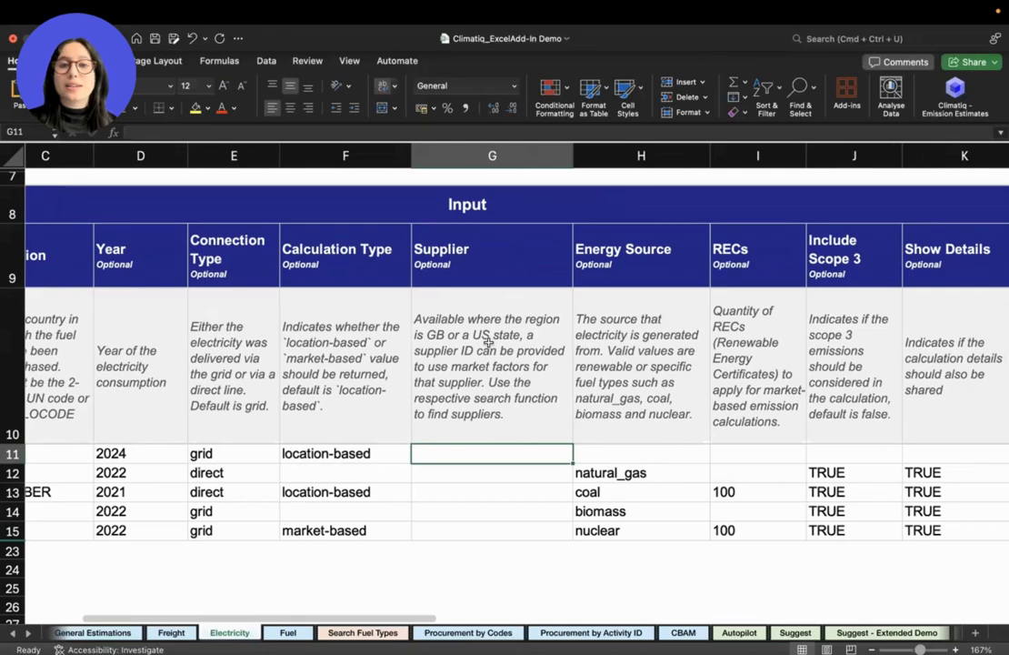
scroll(489, 339, right, 2)
scroll(489, 340, down, 1)
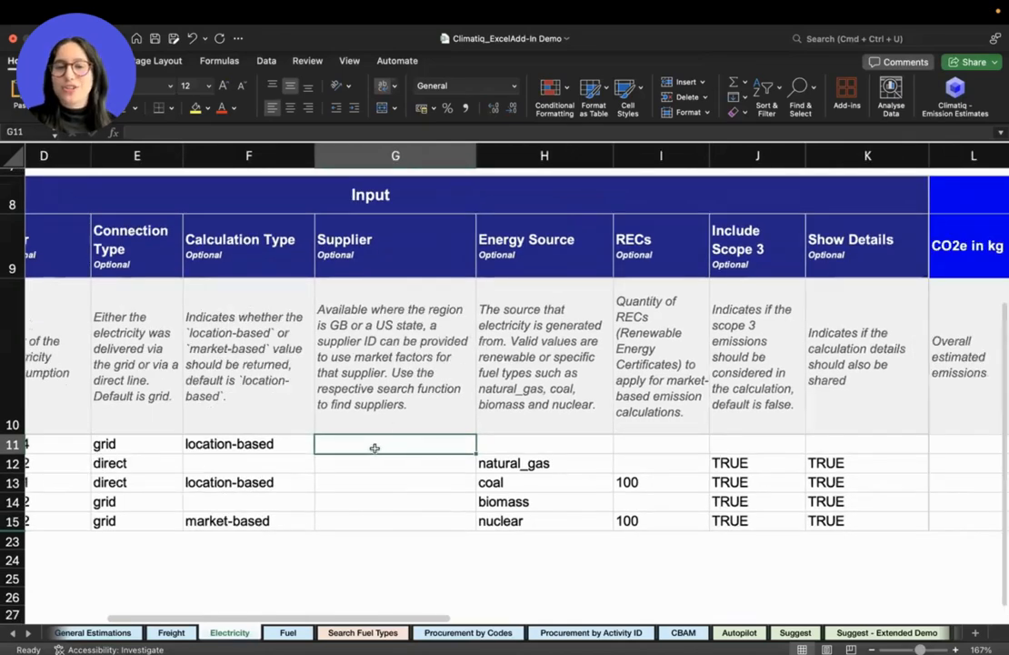
scroll(374, 447, right, 1)
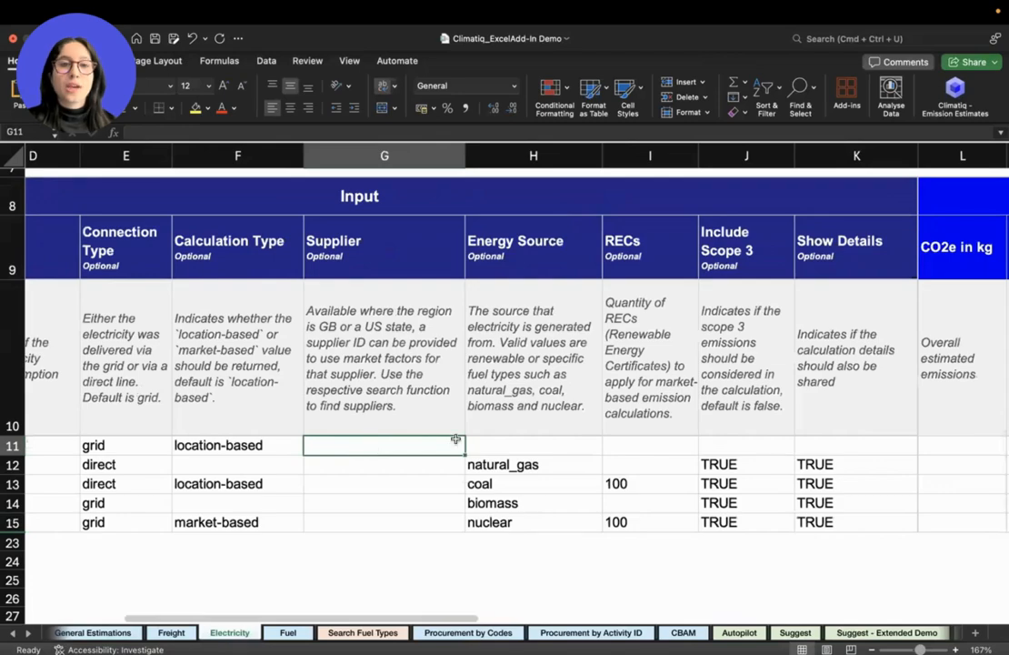
scroll(524, 445, right, 2)
scroll(524, 446, right, 2)
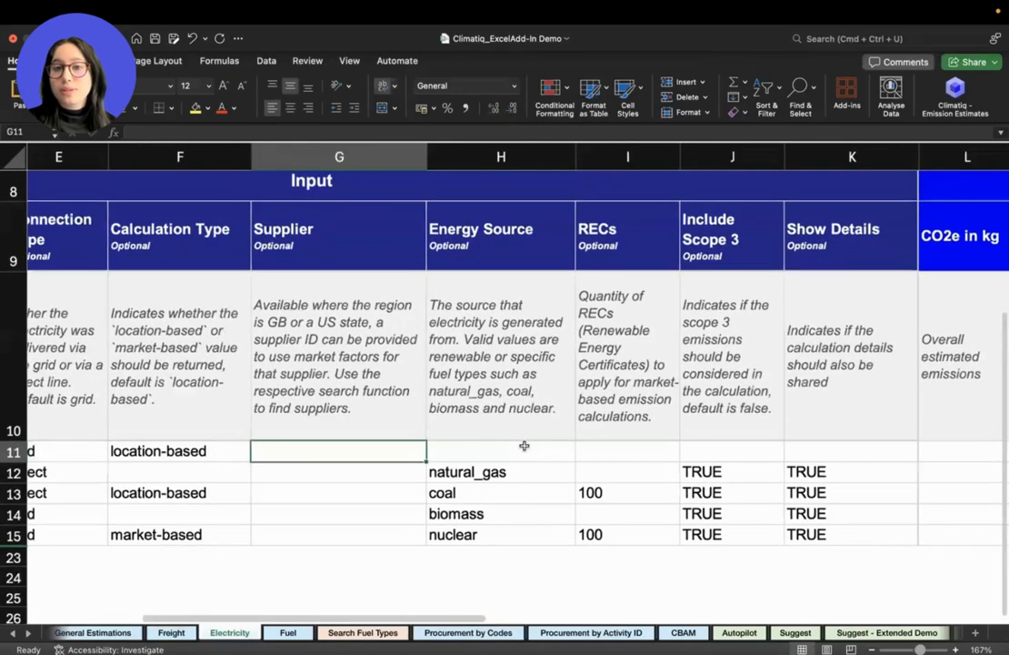
click(524, 446)
scroll(545, 451, right, 2)
scroll(550, 452, up, 1)
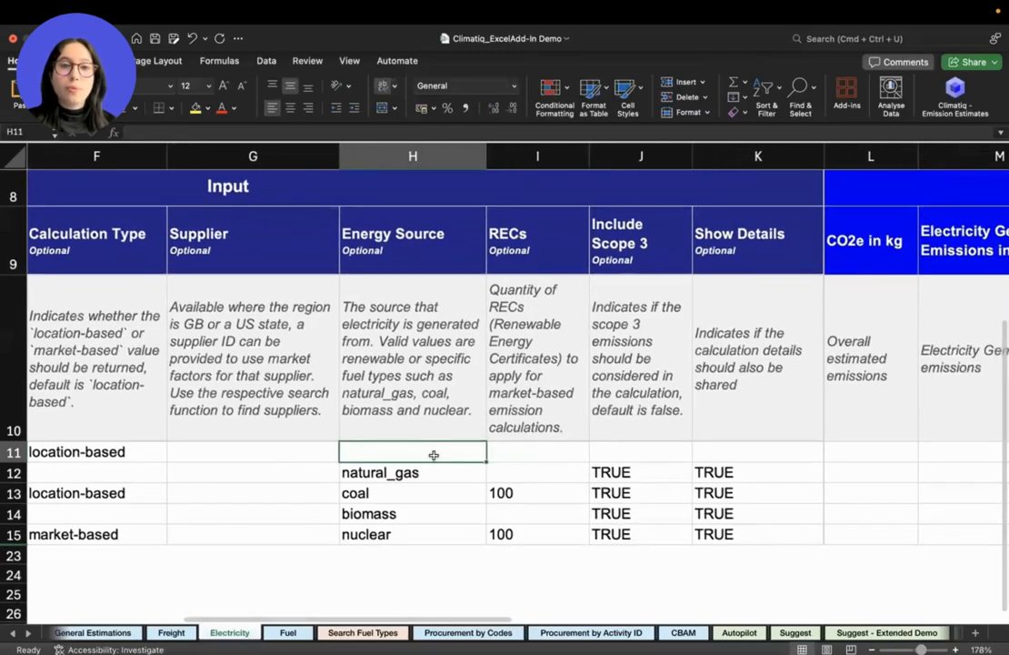
text(c)
key(Tab)
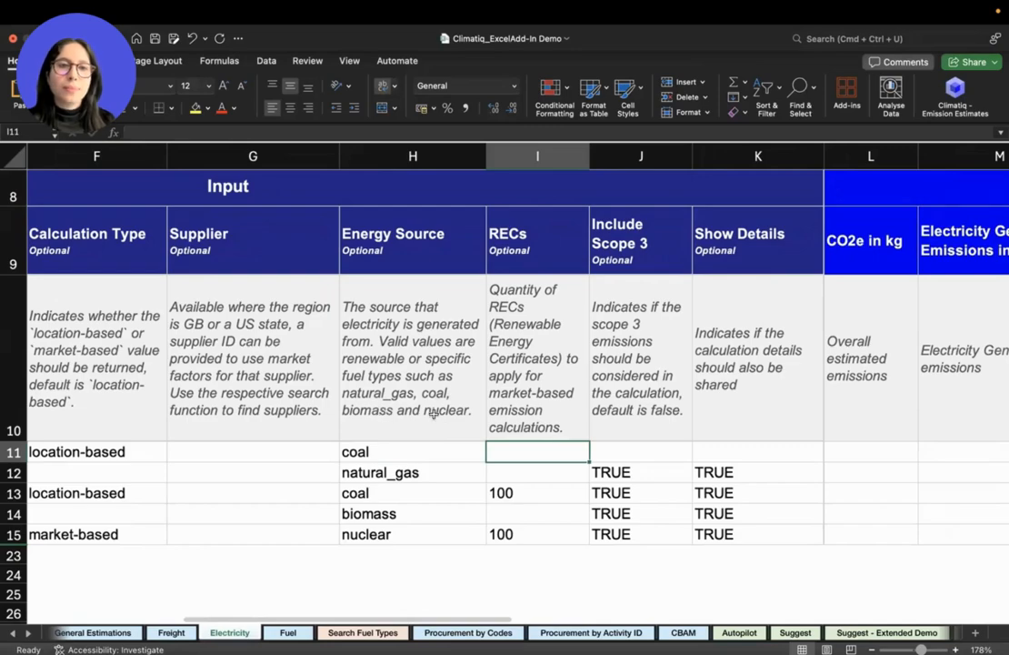
Leave row 11's RECs blank and set both Include Scope 3 and Show Details to TRUE
scroll(518, 452, right, 2)
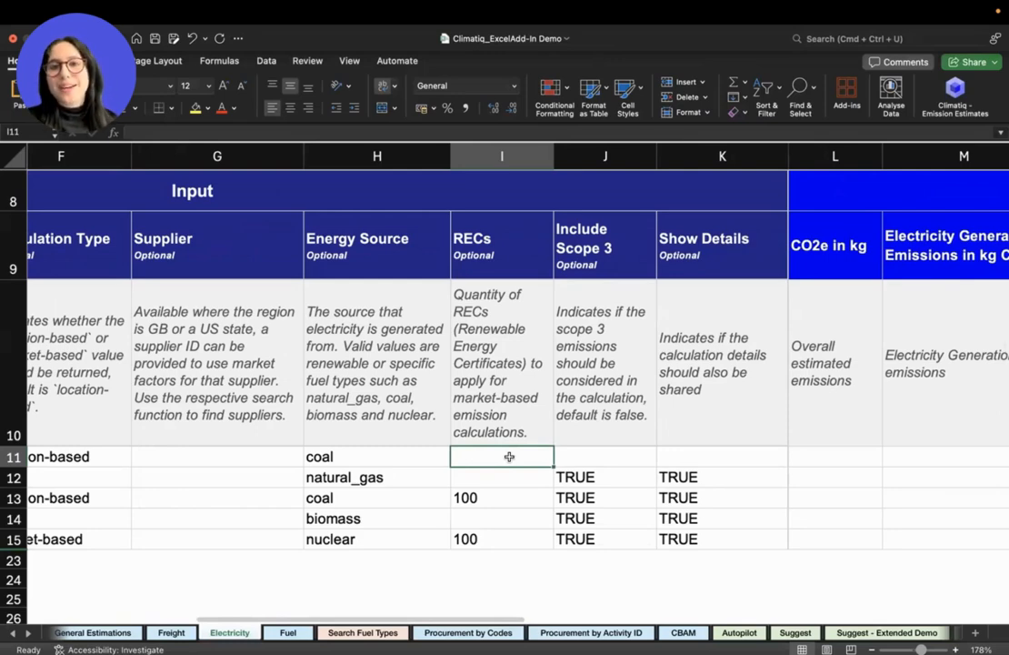
key(Right)
scroll(509, 456, right, 2)
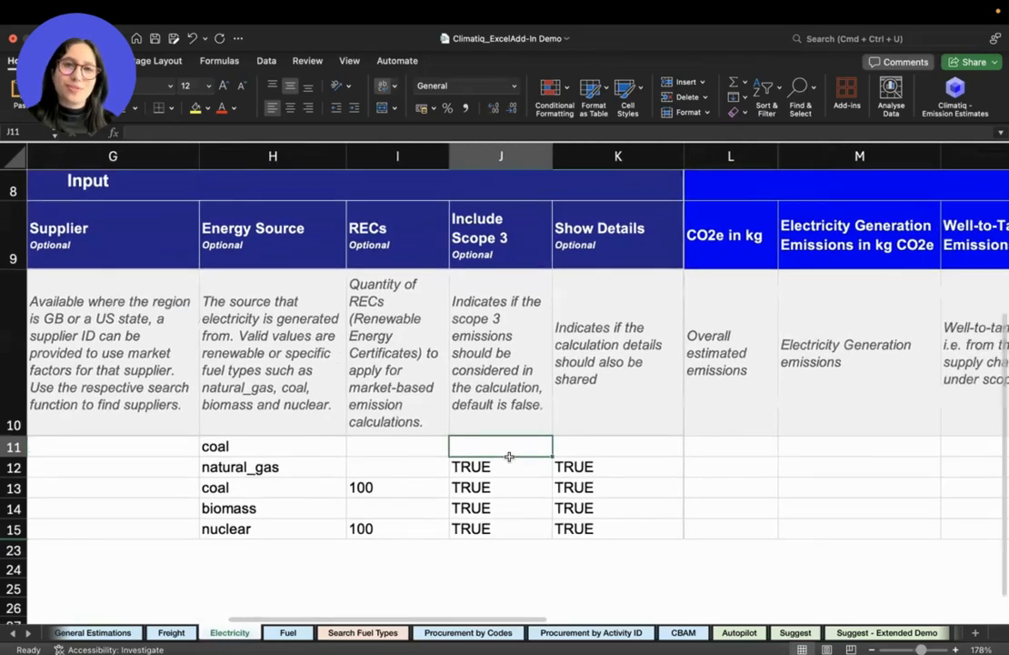
scroll(509, 456, right, 1)
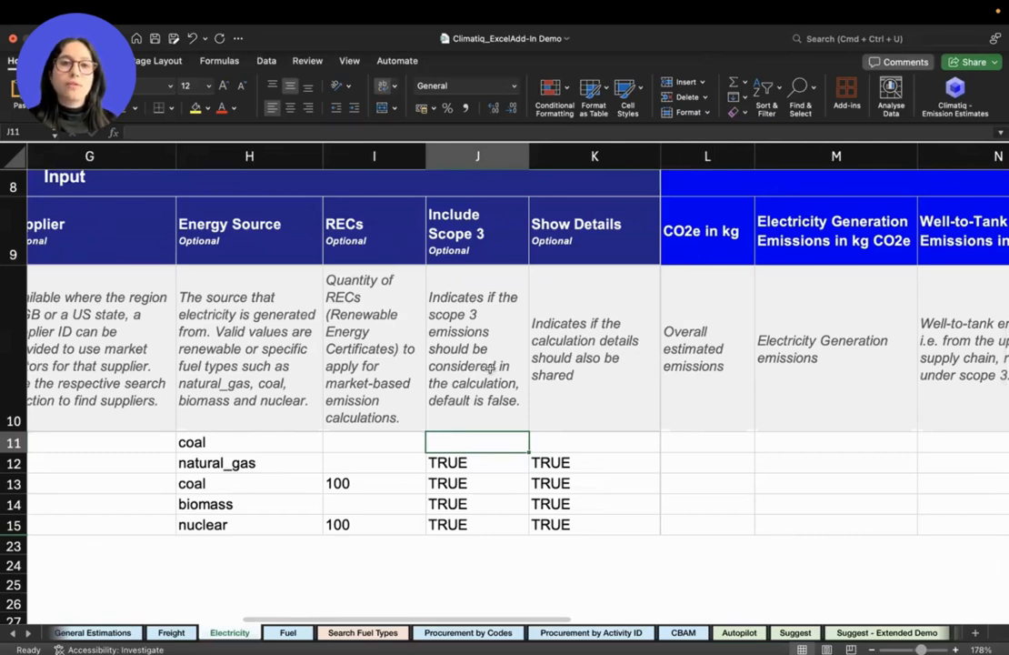
text(TRUE)
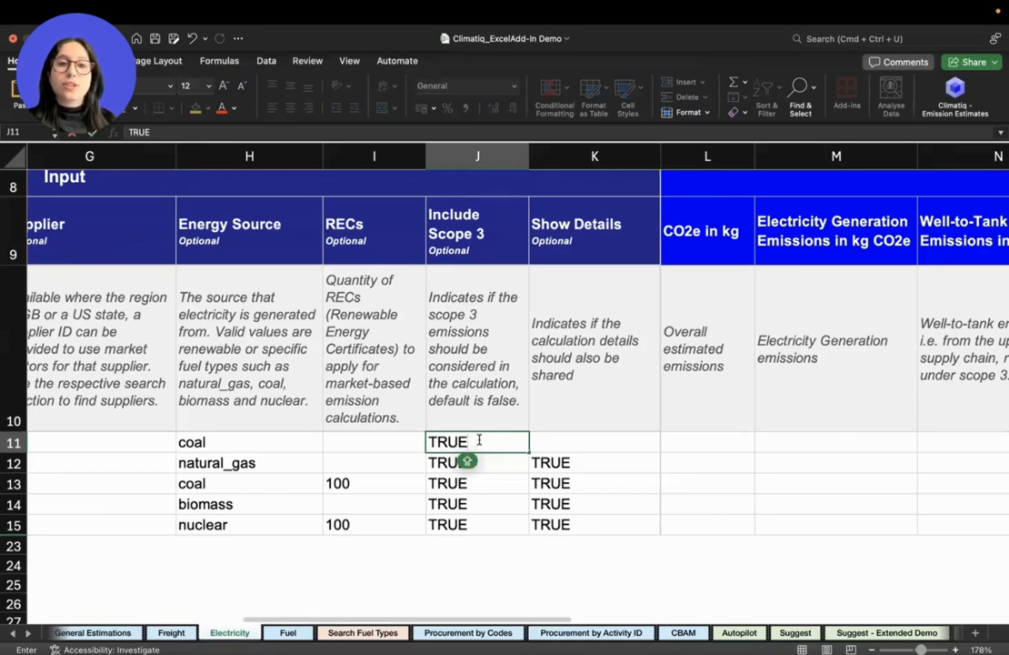
key(Tab)
text(TR)
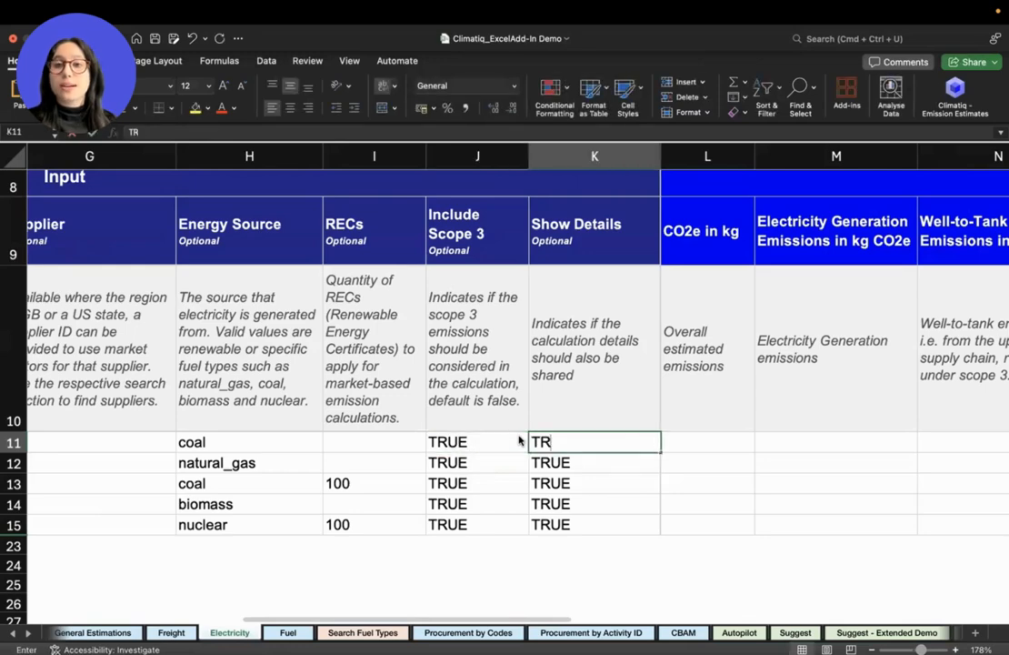
text(UE)
key(Tab)
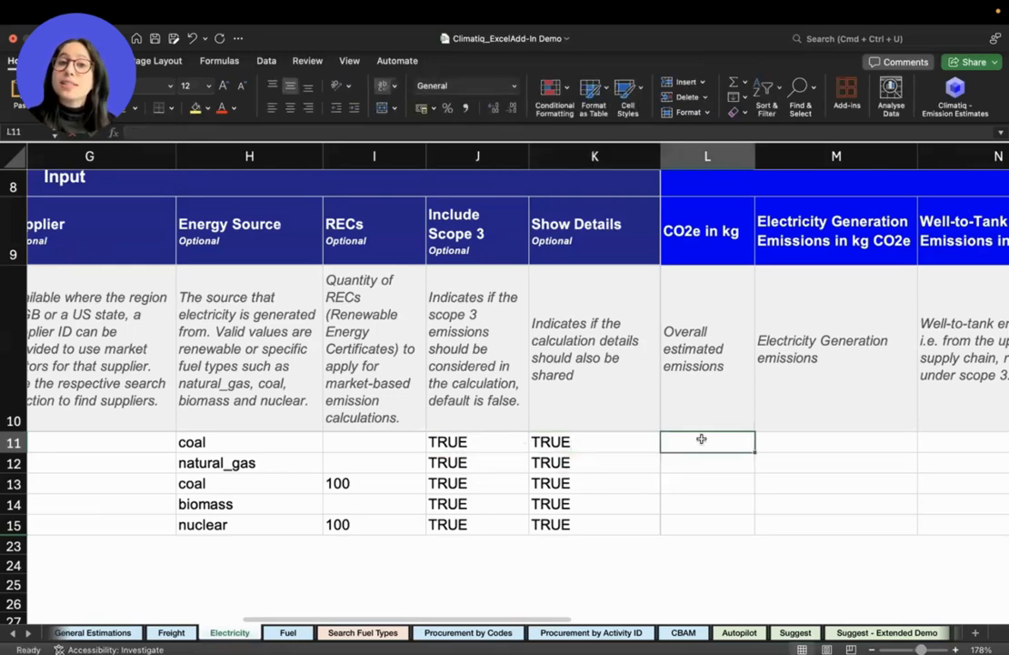
Start a CLIMATIQ.CALCULATE_ELECTRICITY formula in L11, the CO2e in kg cell of the ZA row
scroll(701, 439, left, 5)
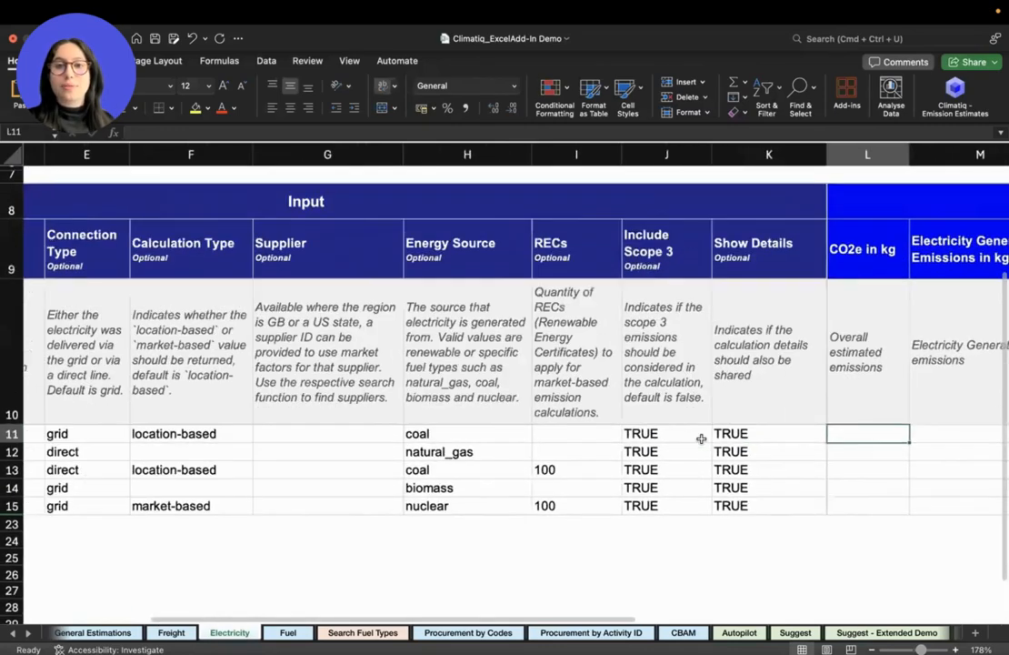
scroll(701, 440, left, 4)
scroll(702, 442, up, 1)
scroll(702, 444, down, 3)
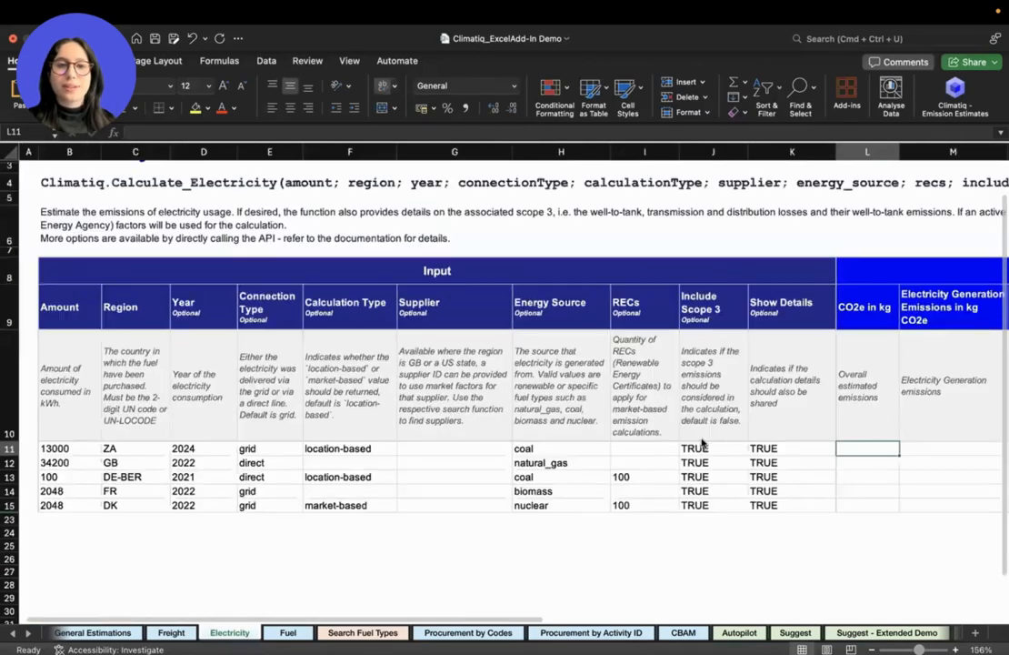
scroll(701, 443, down, 3)
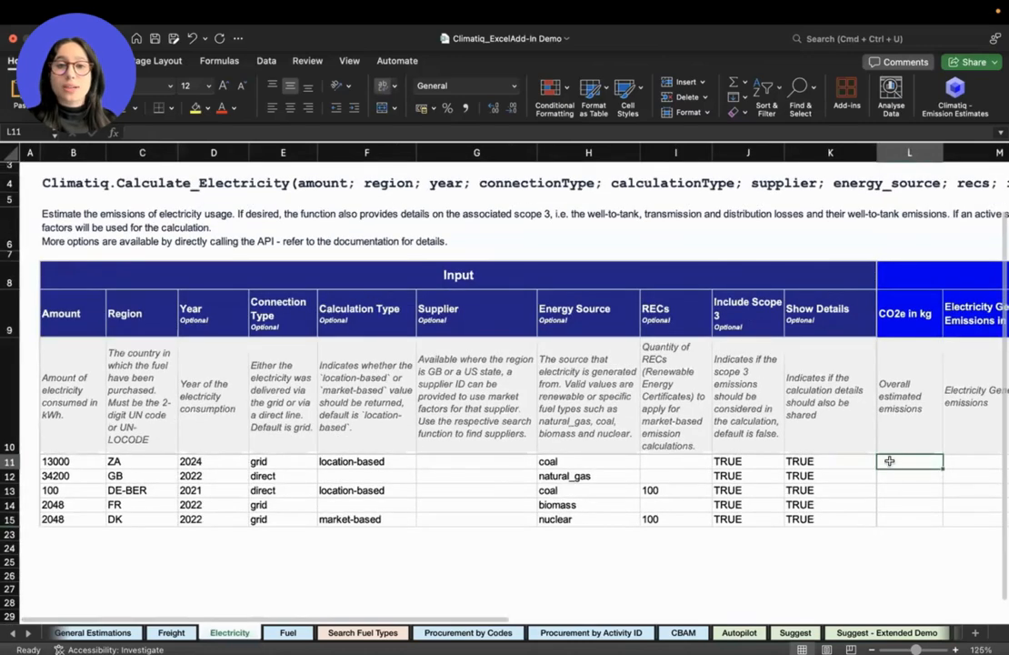
scroll(889, 461, down, 1)
scroll(887, 454, right, 1)
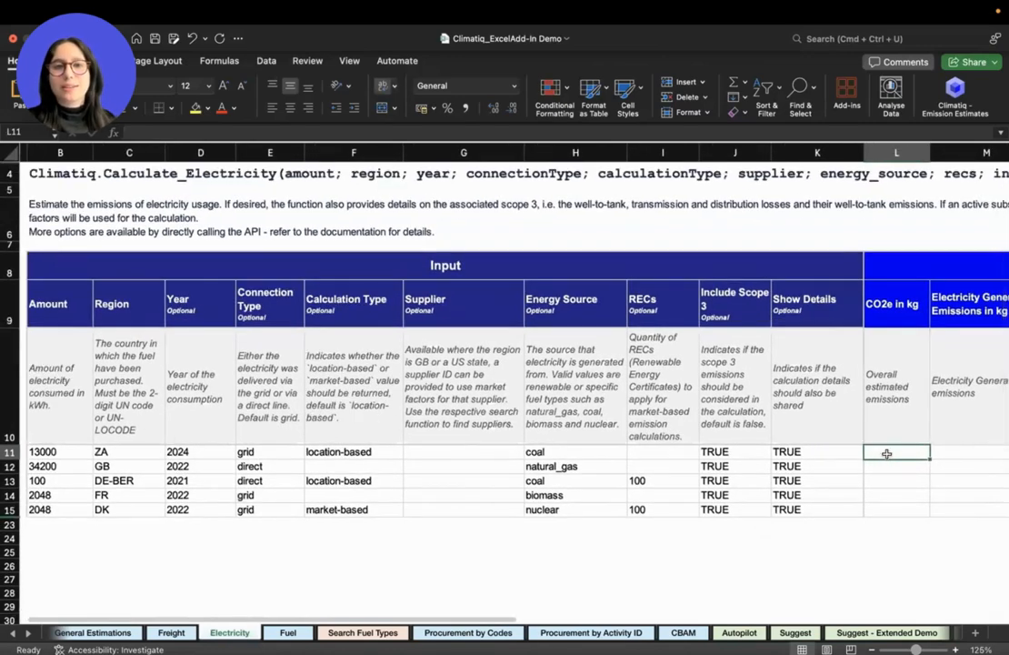
text(=ele)
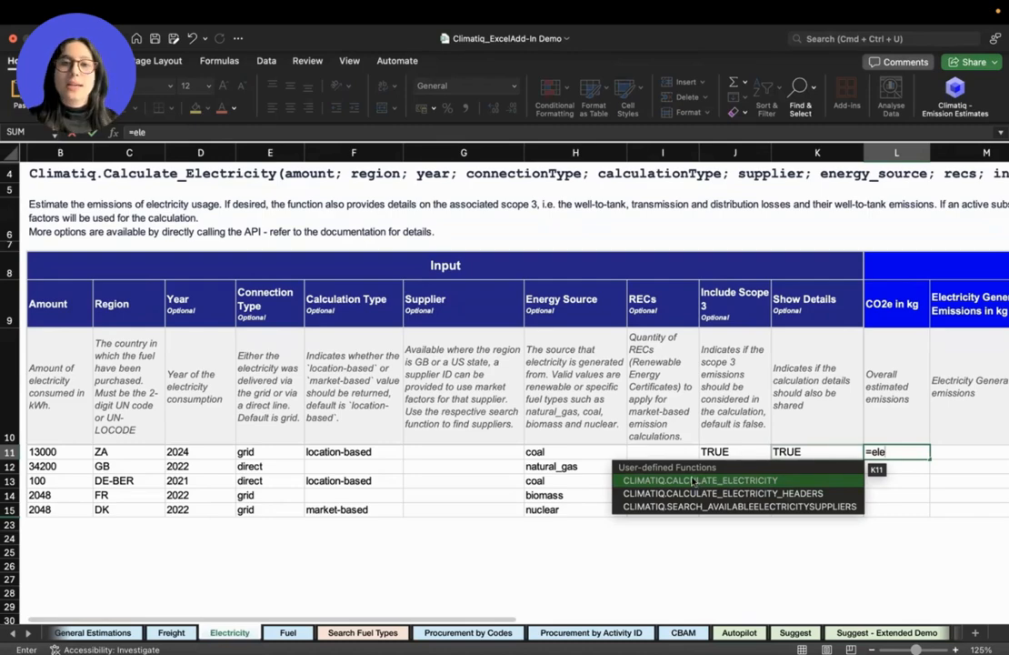
double_click(752, 479)
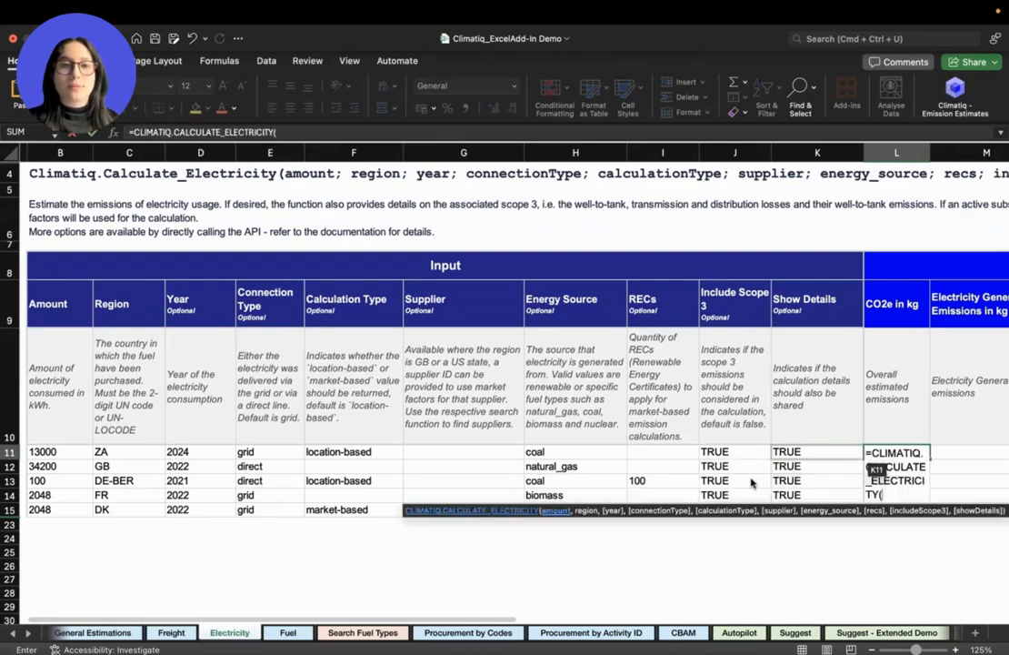
Add B11, C11, D11, E11 and F11 as the formula's amount, region, year, connection type and calculation type arguments
click(78, 451)
text(,)
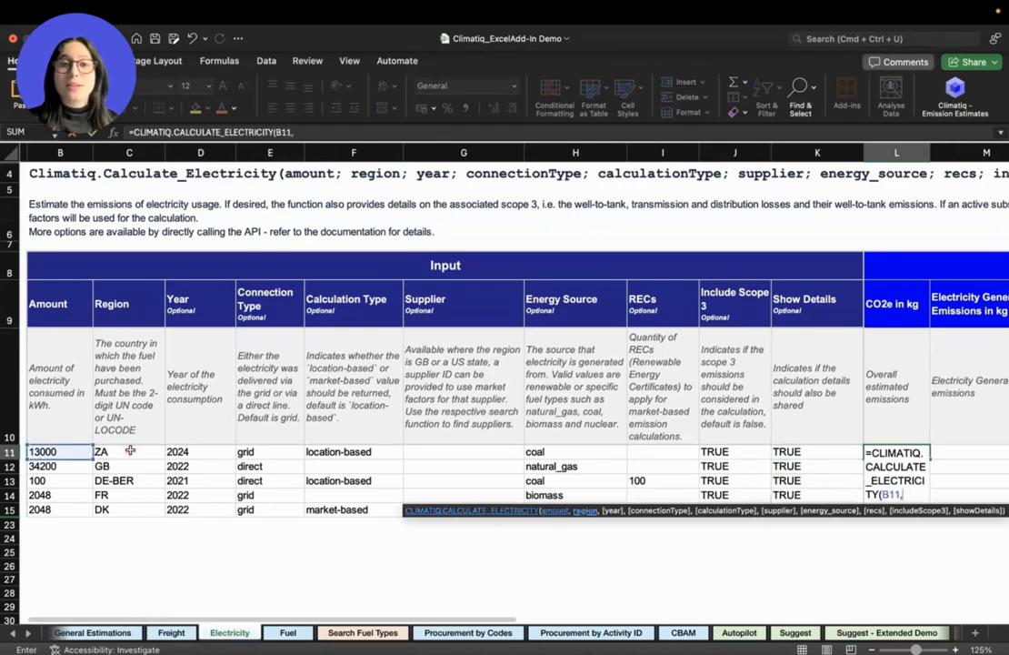
click(107, 452)
text(,)
click(185, 452)
text(,)
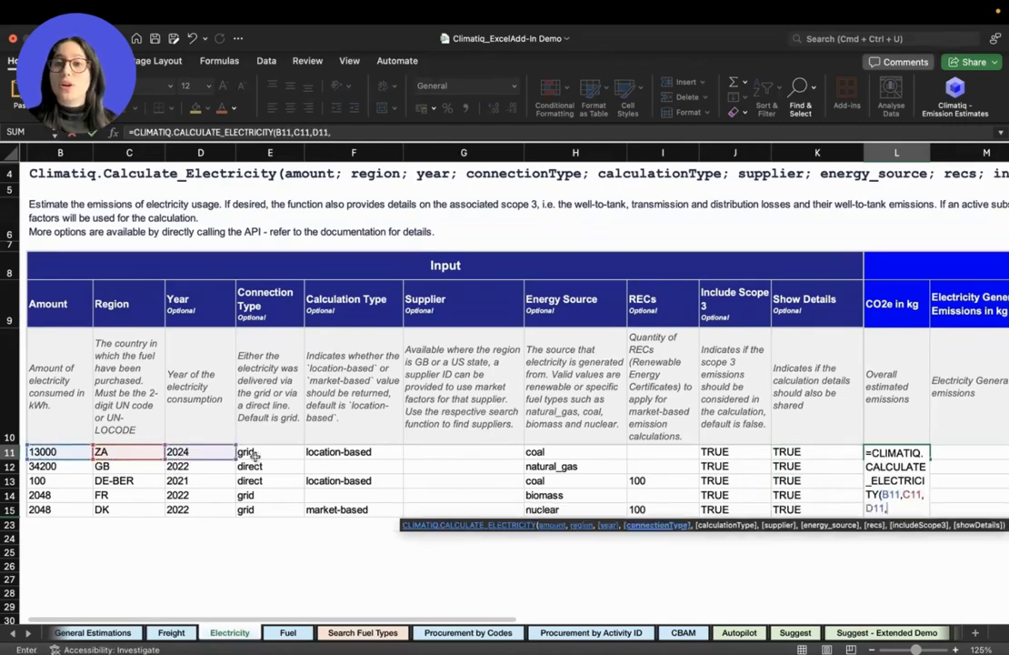
click(269, 452)
text(,)
click(327, 451)
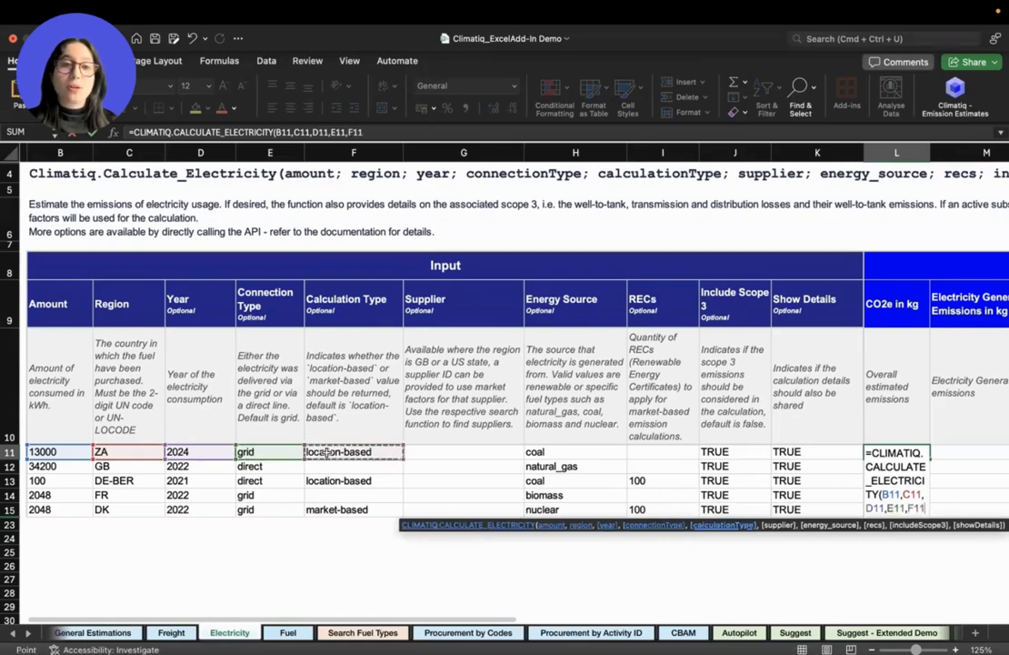
text(,)
Complete the formula with G11, H11, I11, J11 and K11 as the supplier, energy source, RECs, scope 3 and details arguments
click(419, 452)
text(,)
click(538, 452)
text(,)
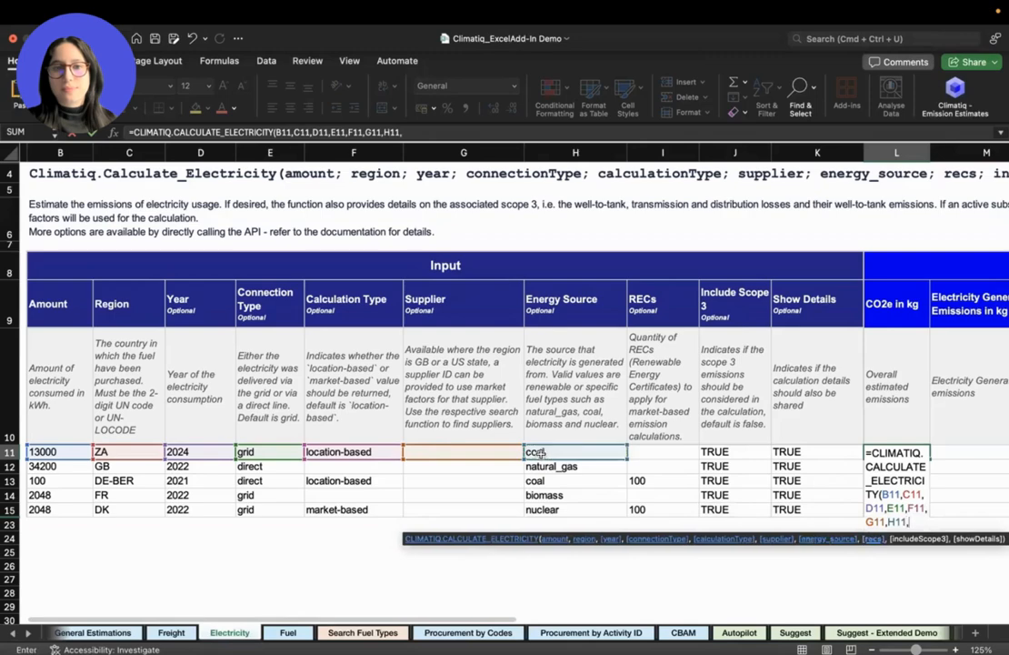
click(642, 450)
text(,)
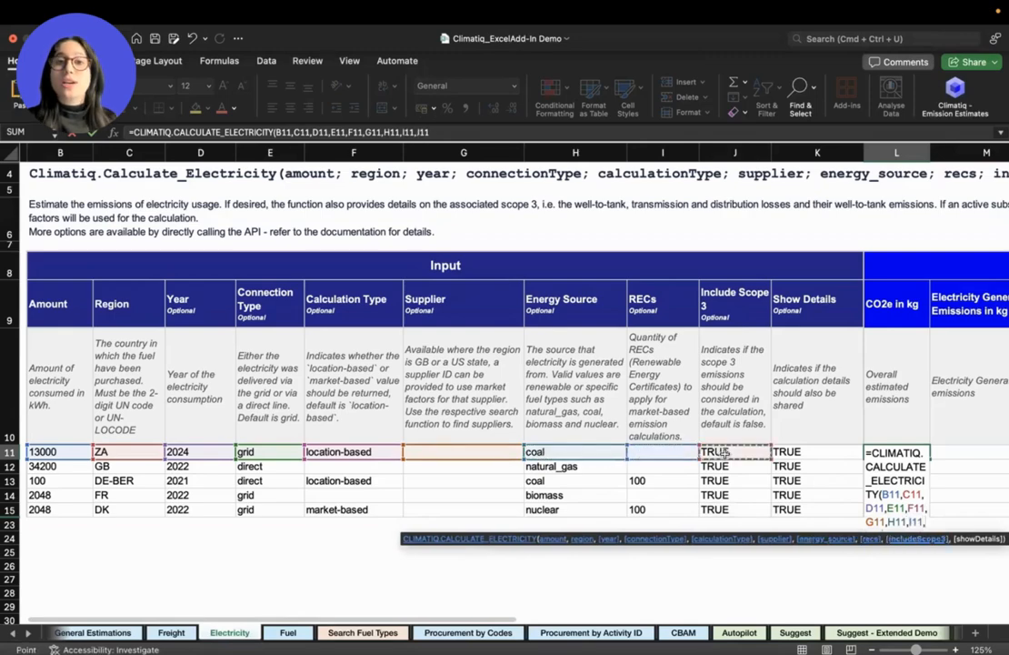
click(715, 451)
text(,)
click(805, 452)
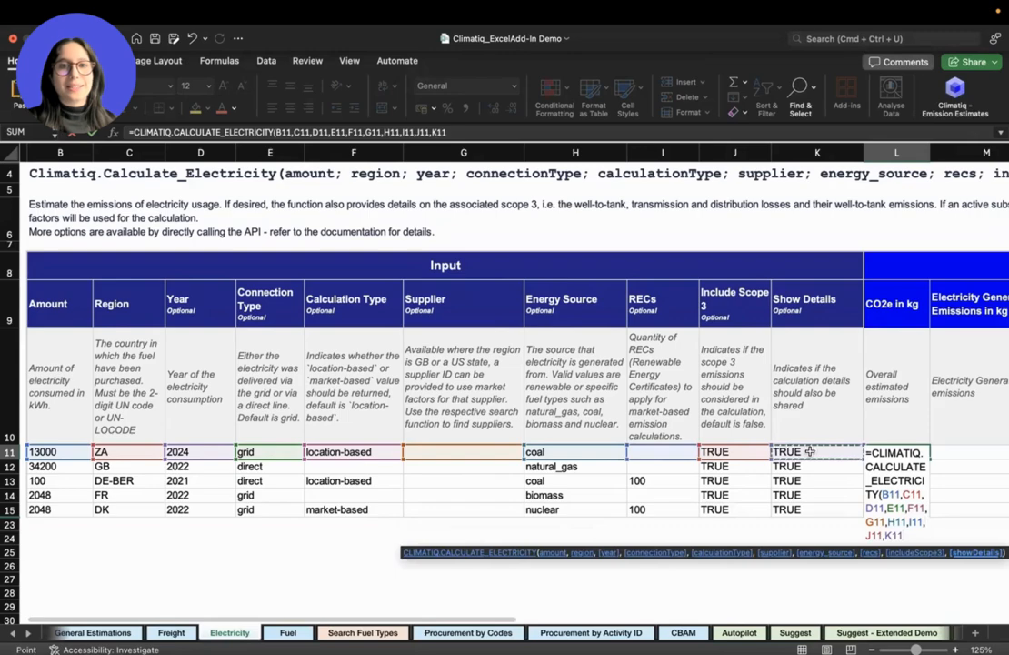
text())
key(Return)
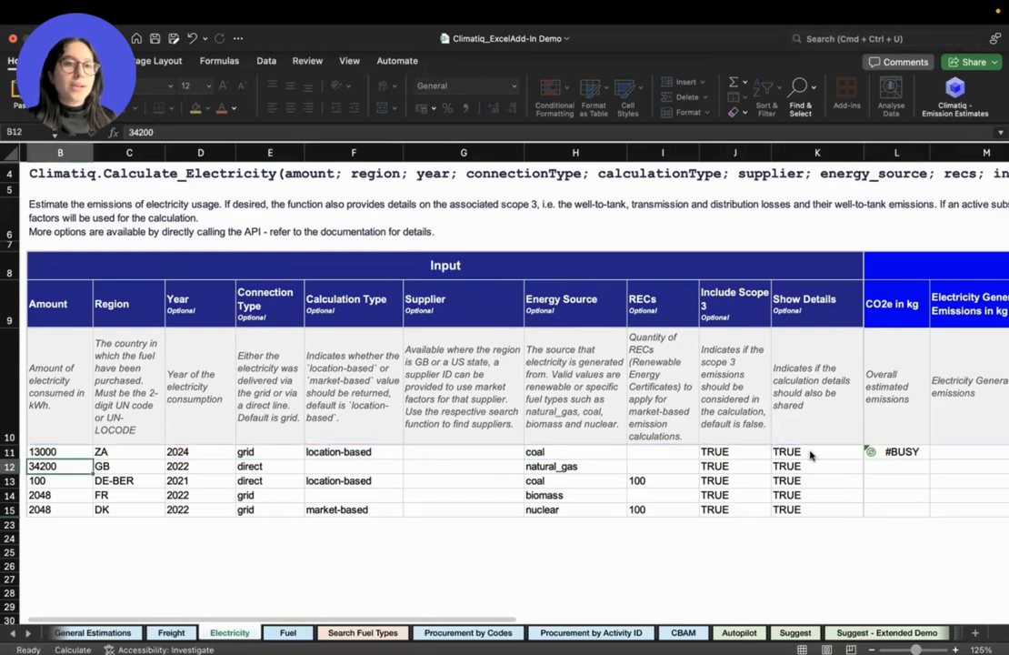
Auto-fit the height of row 11 so the ZA row's applied emission factors text shows in full
scroll(851, 401, right, 3)
scroll(851, 401, right, 6)
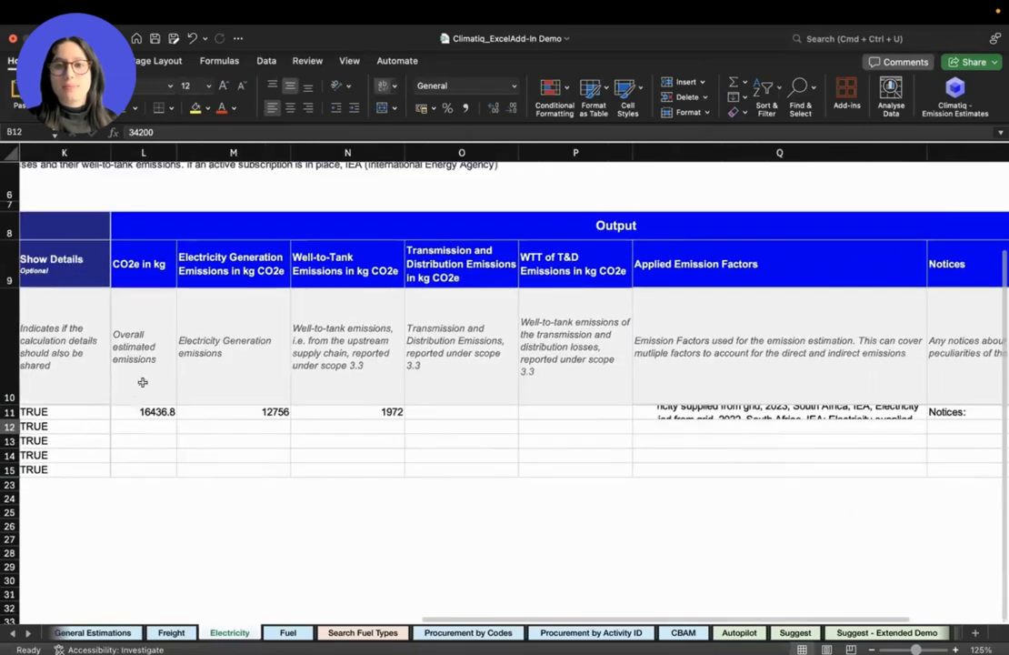
click(9, 412)
double_click(10, 419)
Examine the ZA row's overall CO2e in L11 and its electricity generation emissions in M11
scroll(421, 422, right, 1)
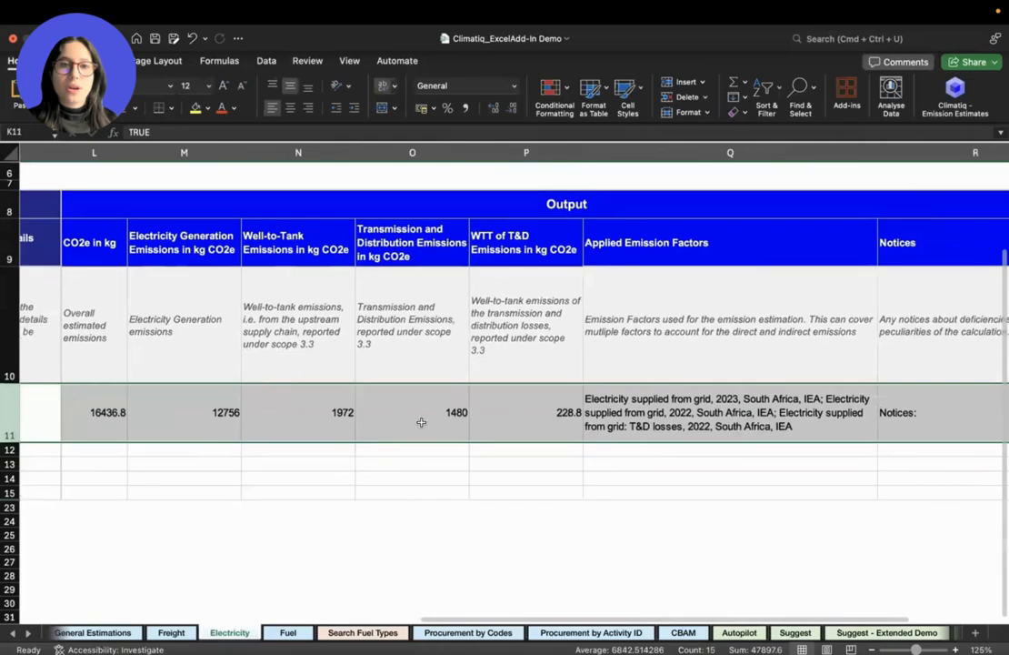
scroll(86, 224, up, 3)
scroll(87, 223, up, 4)
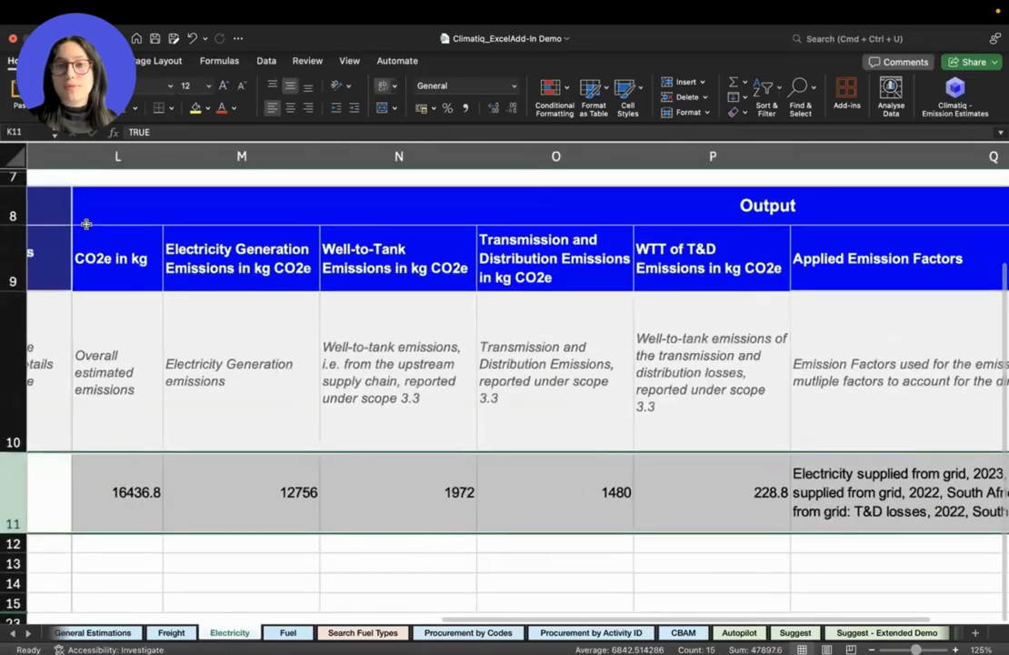
scroll(96, 194, right, 1)
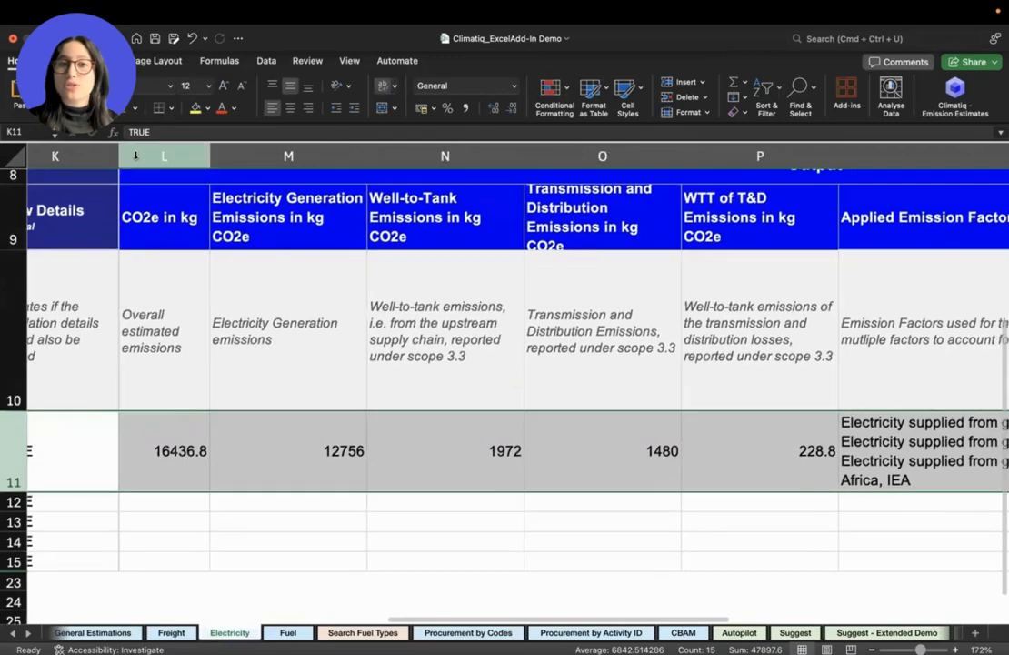
click(136, 155)
scroll(192, 428, right, 1)
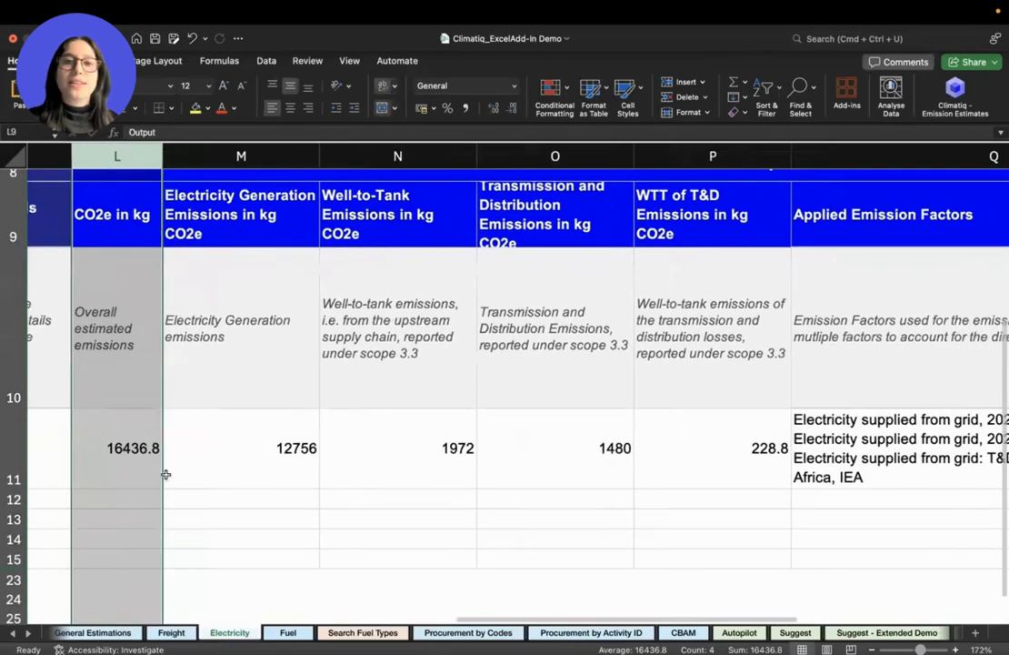
click(119, 459)
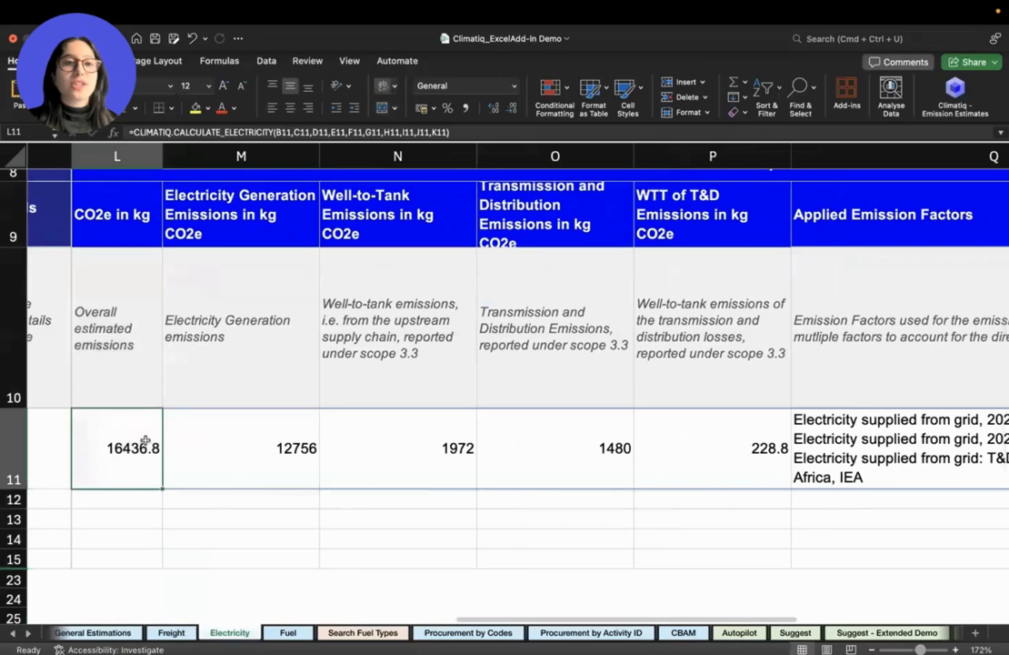
key(Right)
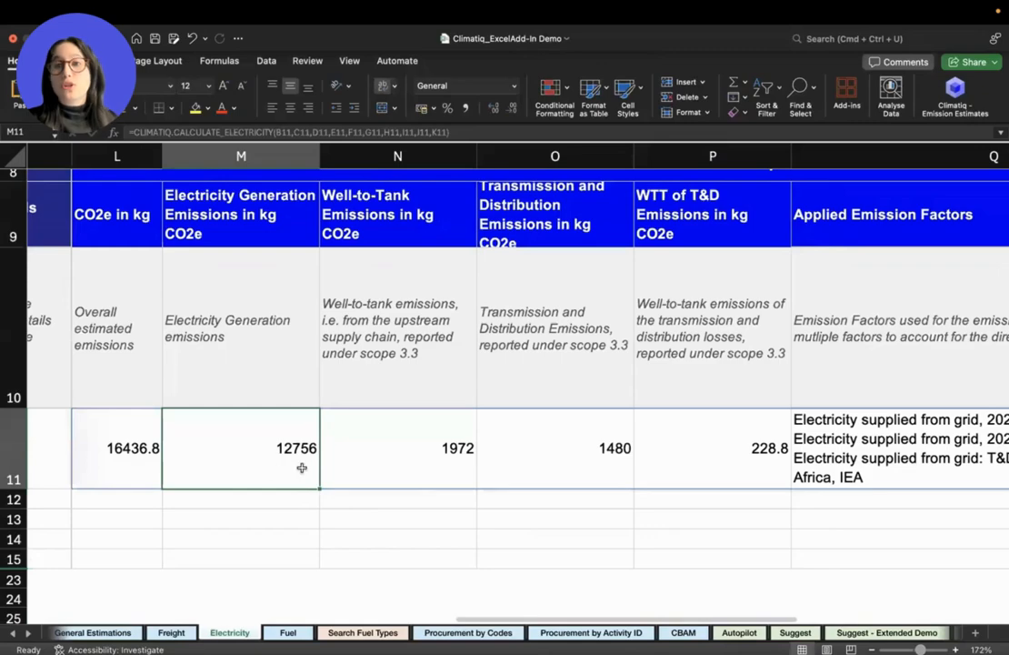
scroll(310, 449, up, 2)
scroll(310, 449, right, 2)
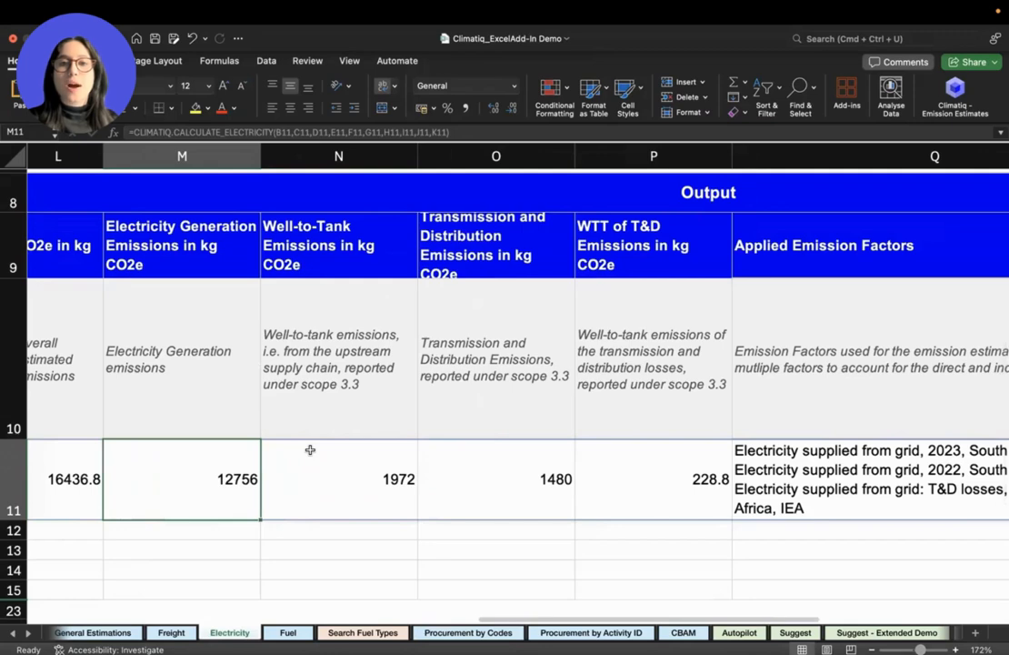
Review the ZA row's well-to-tank, T&D and WTT of T&D emissions, applied emission factors and notices in N11 to R11
click(310, 449)
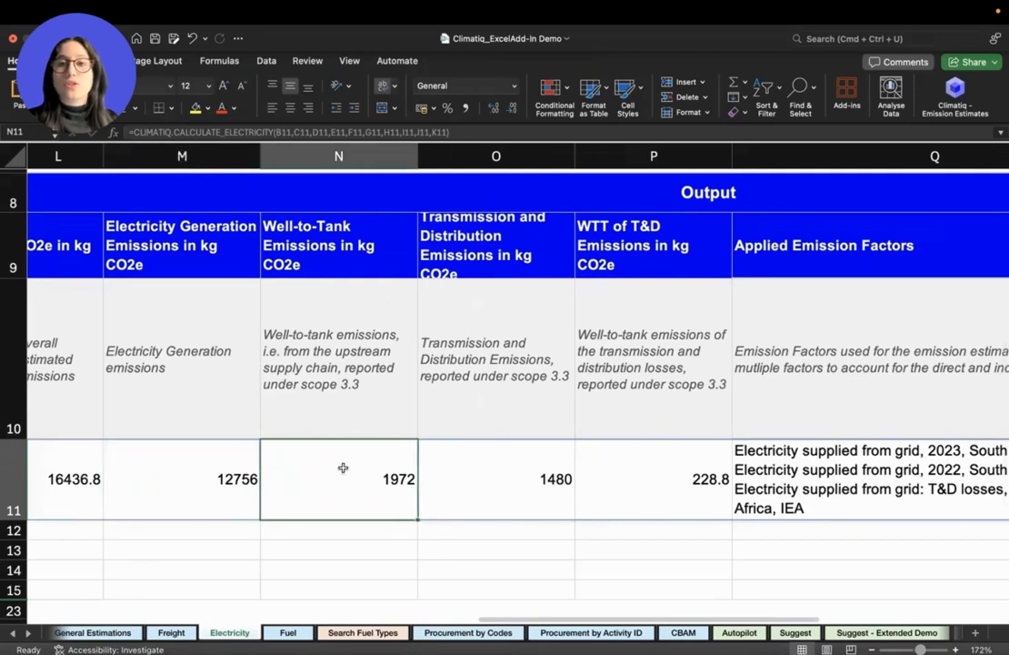
click(455, 459)
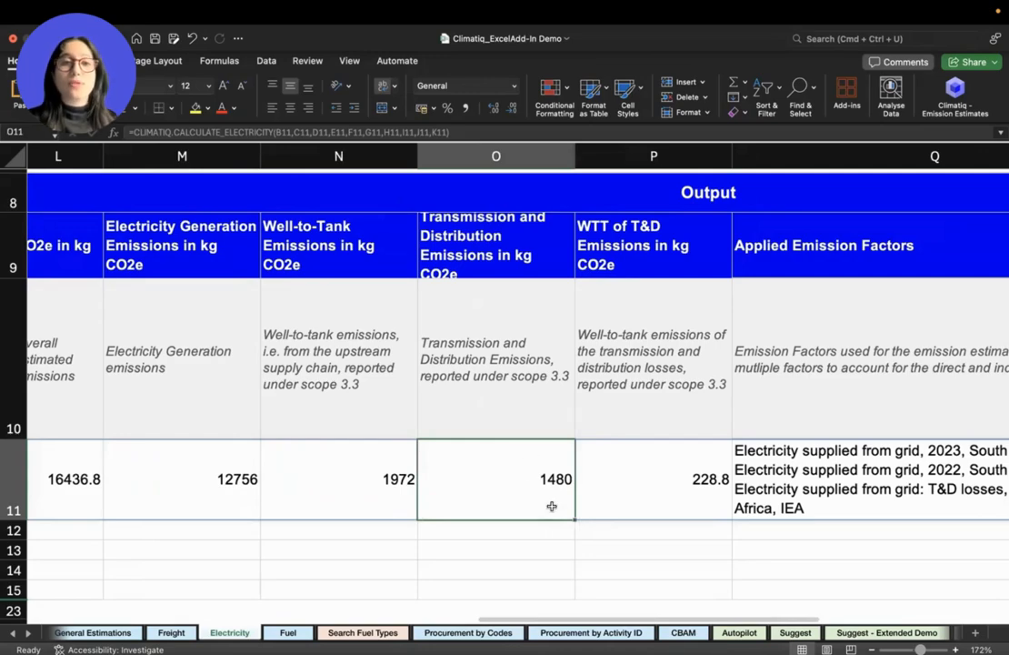
scroll(552, 507, right, 3)
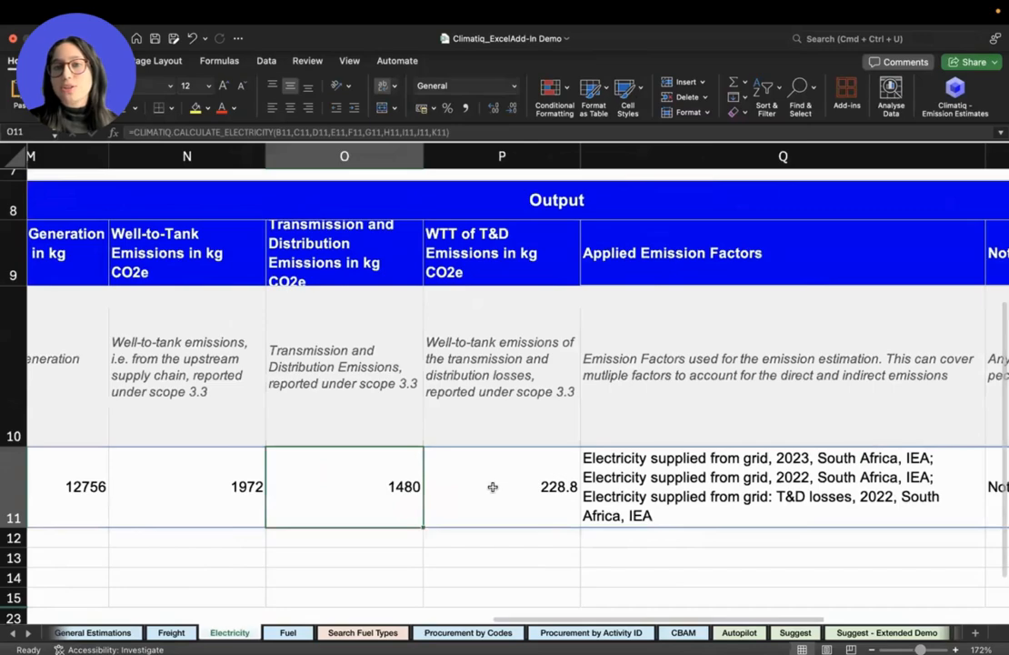
click(488, 485)
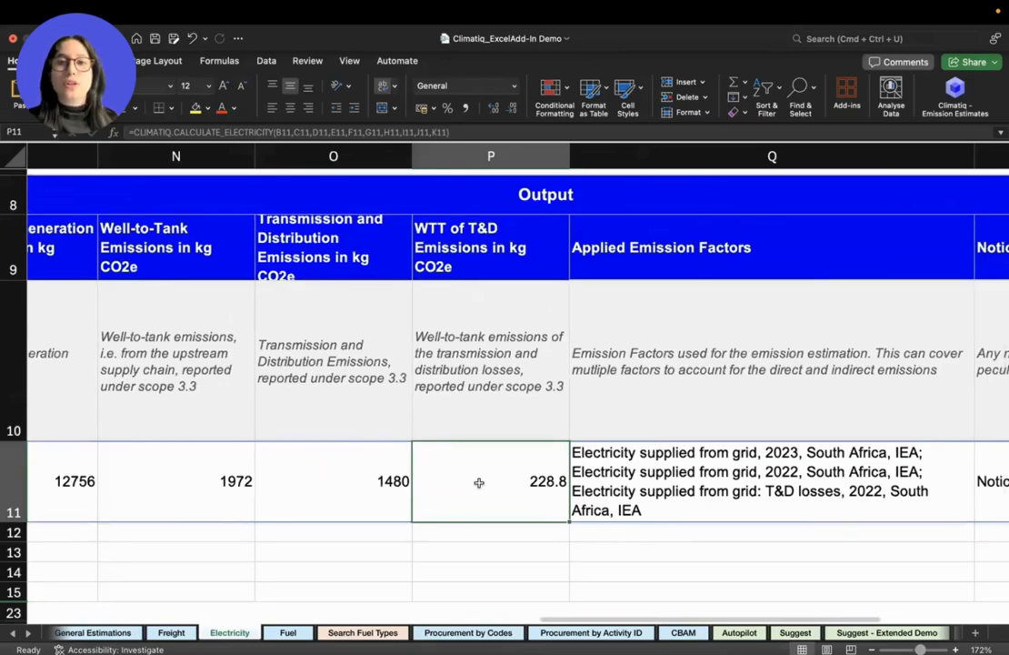
scroll(479, 482, right, 4)
scroll(463, 477, right, 2)
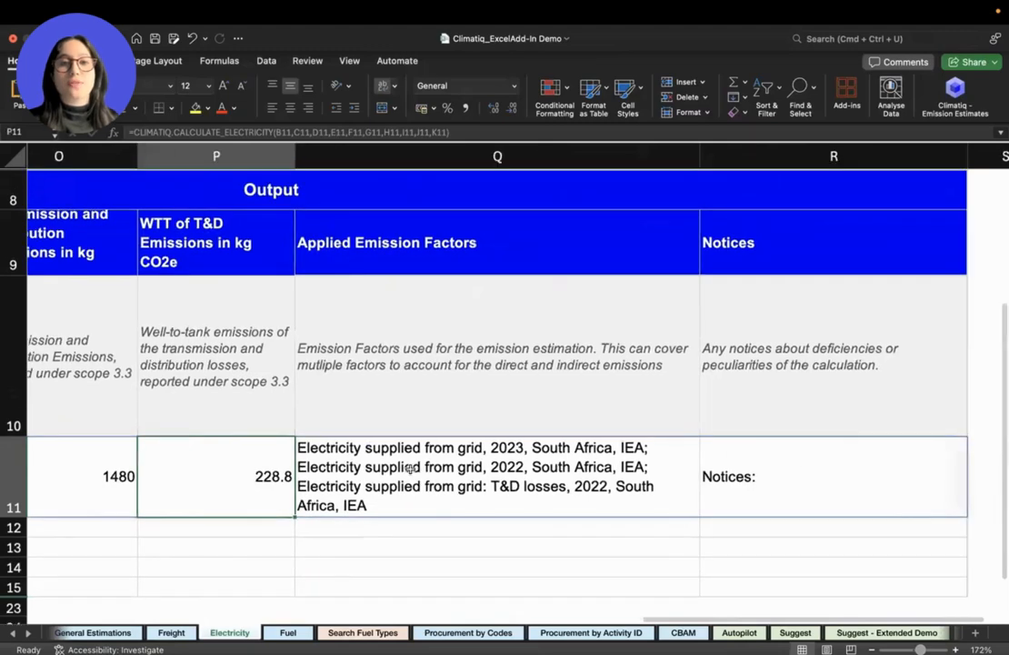
click(398, 445)
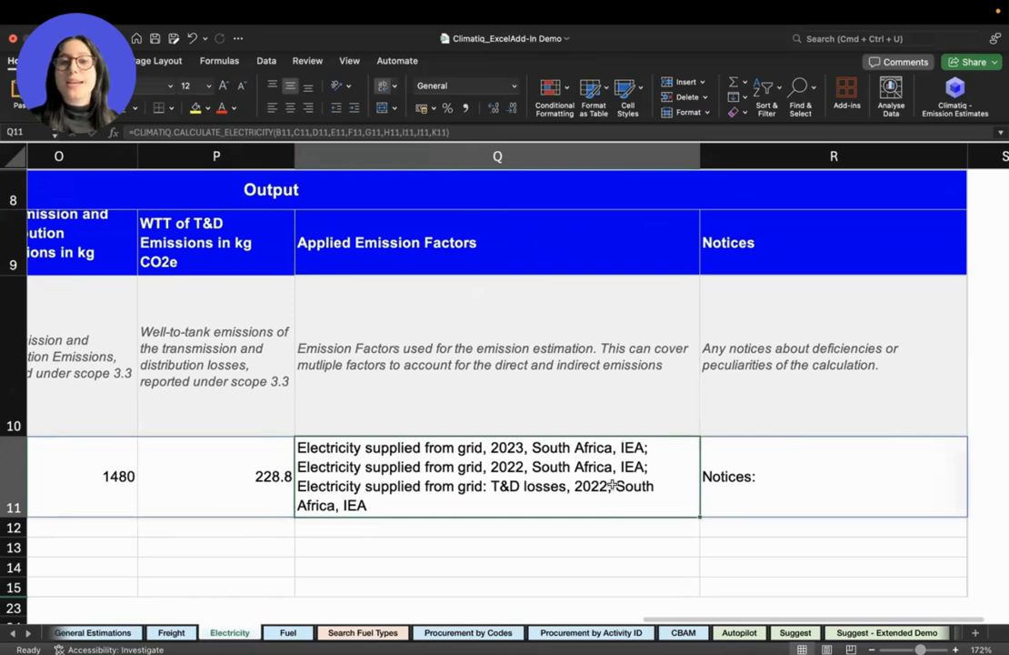
click(813, 484)
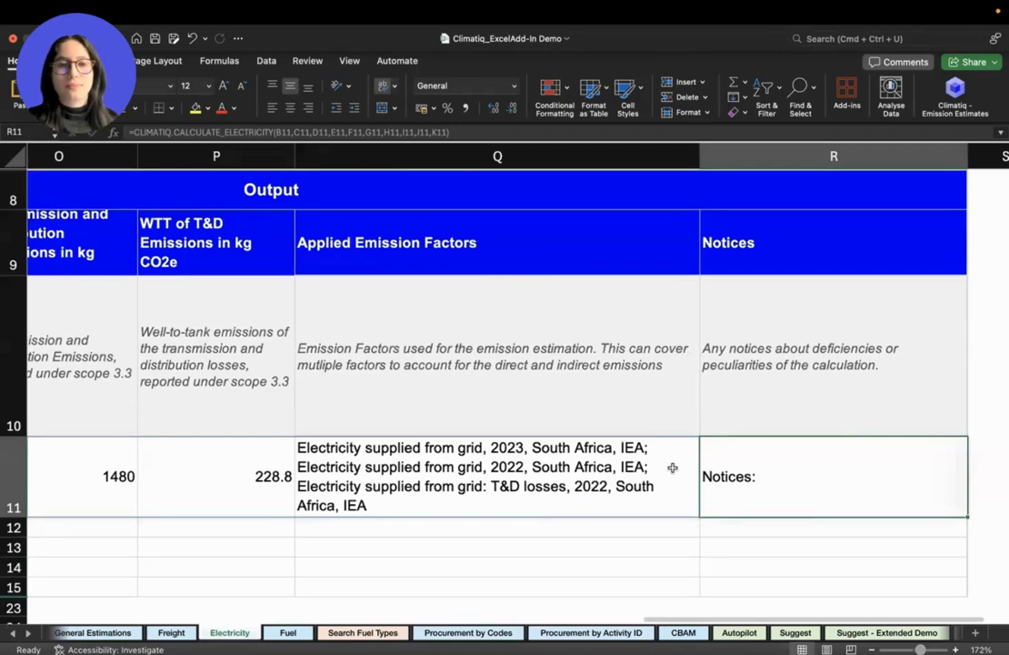
Fill the CLIMATIQ.CALCULATE_ELECTRICITY formula from L11 down to L15 for the GB, DE-BER, FR and DK rows
scroll(376, 489, down, 5)
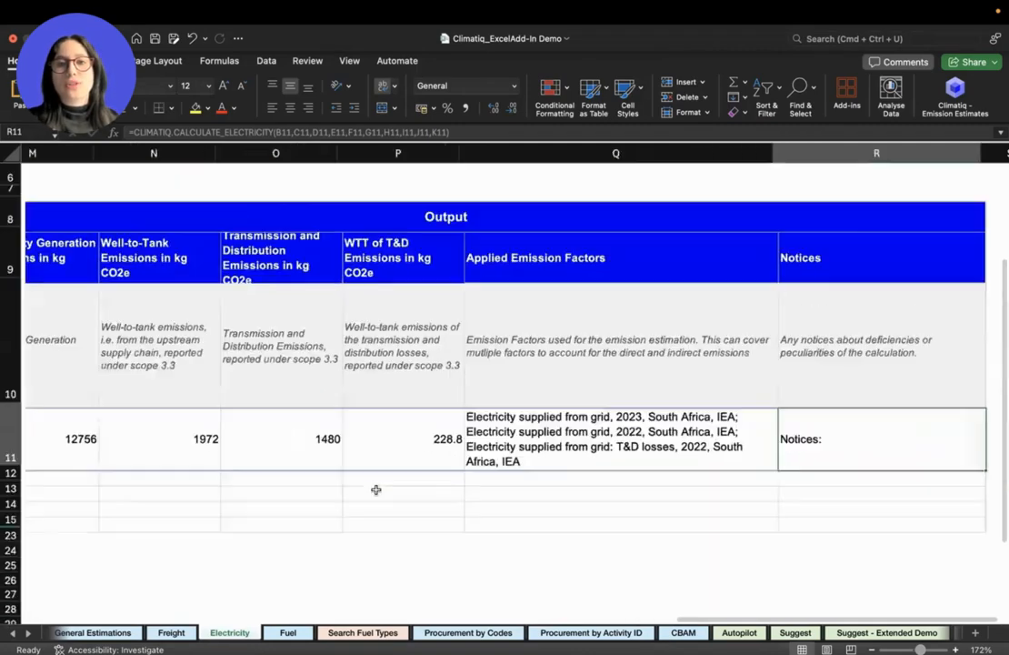
scroll(376, 490, down, 5)
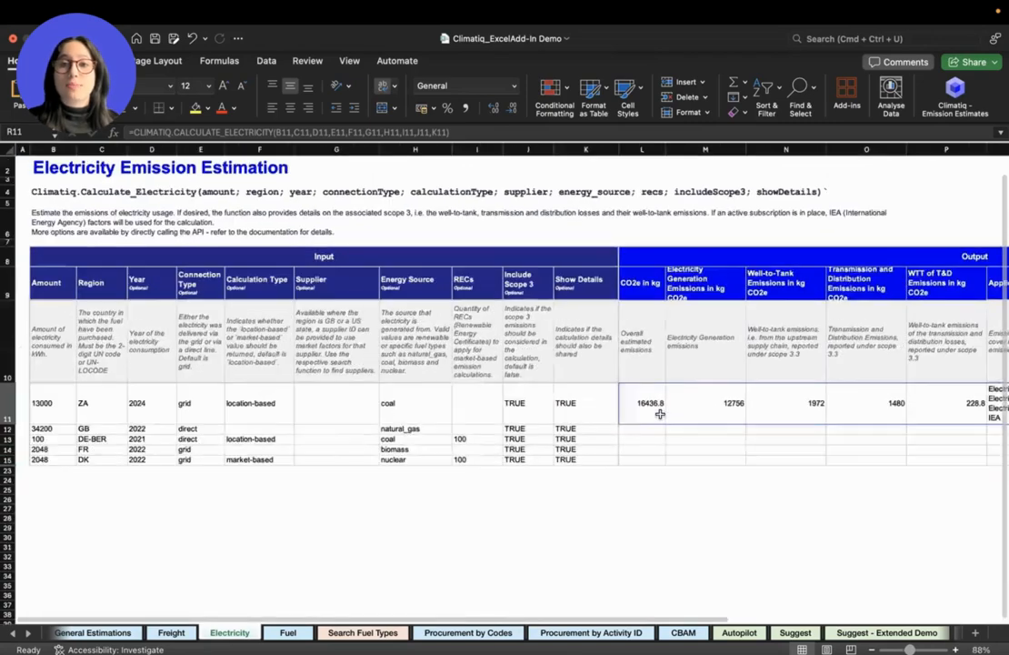
drag(664, 422, 663, 464)
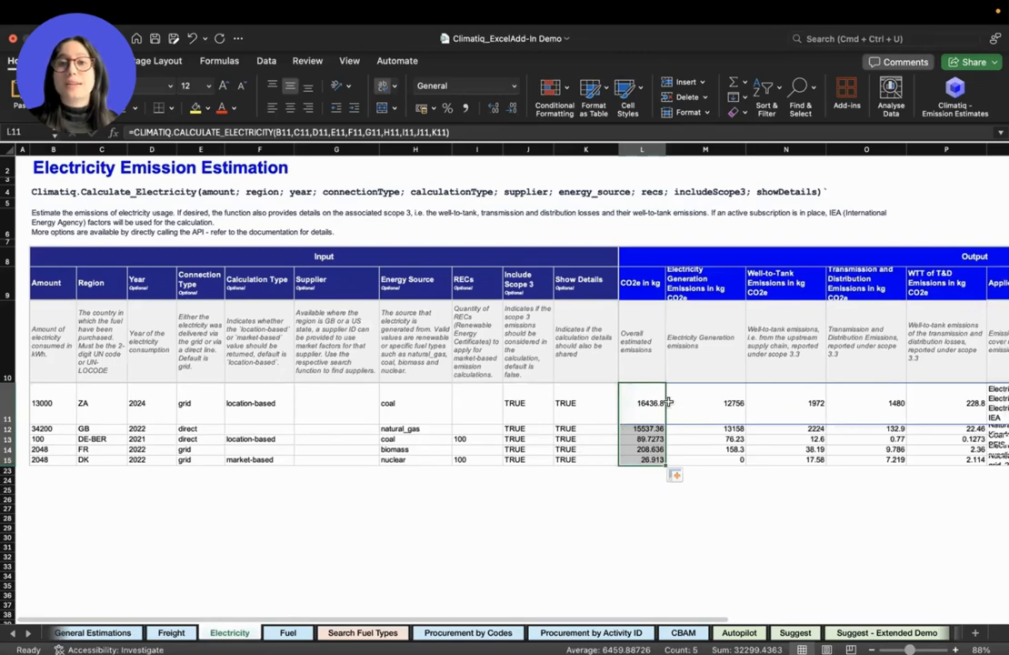
Auto-fit the height of rows 11 to 15 and review their emission factors and notices
click(9, 400)
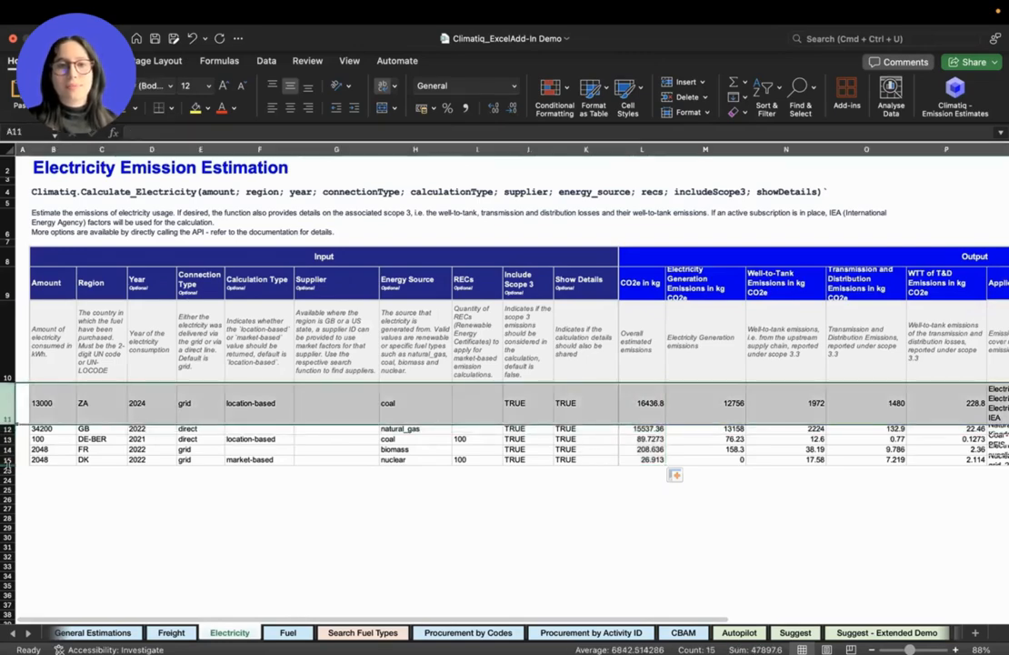
shift+click(9, 459)
drag(8, 464, 9, 480)
scroll(555, 467, right, 5)
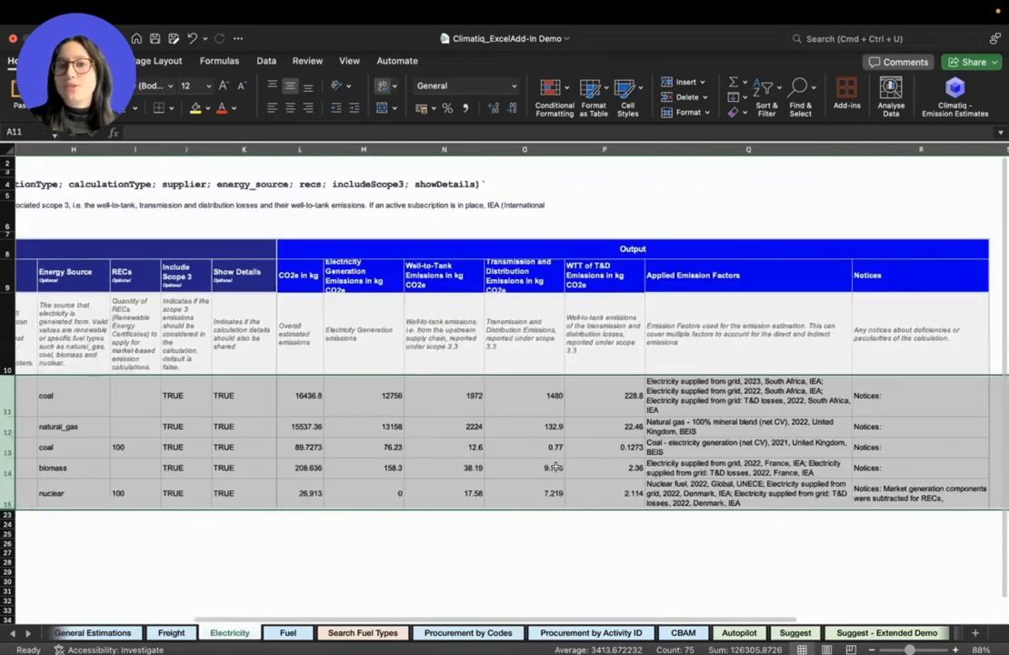
scroll(552, 406, right, 1)
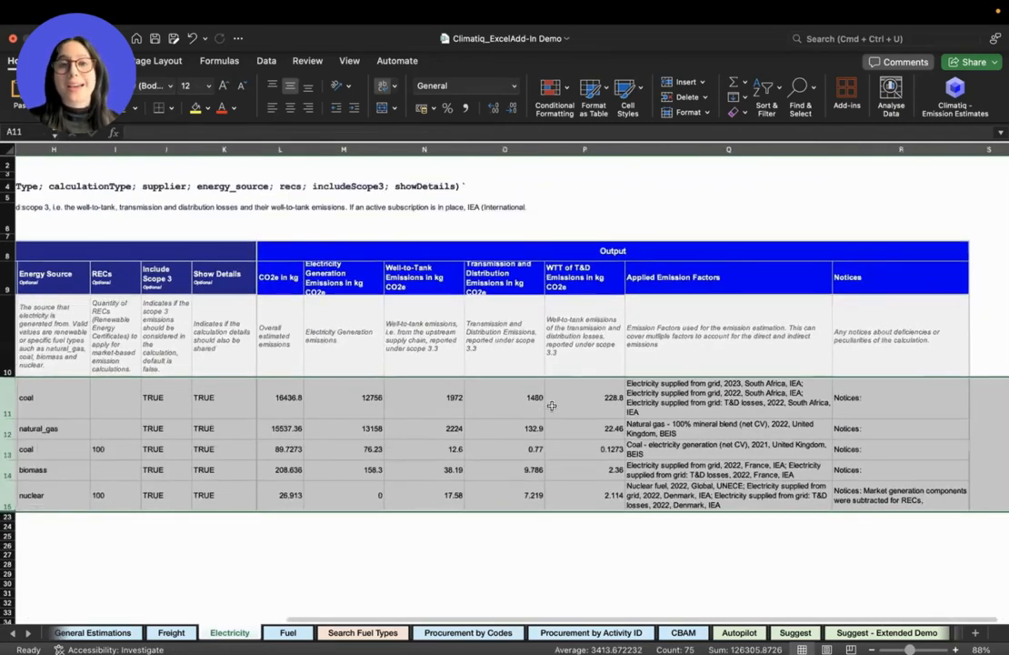